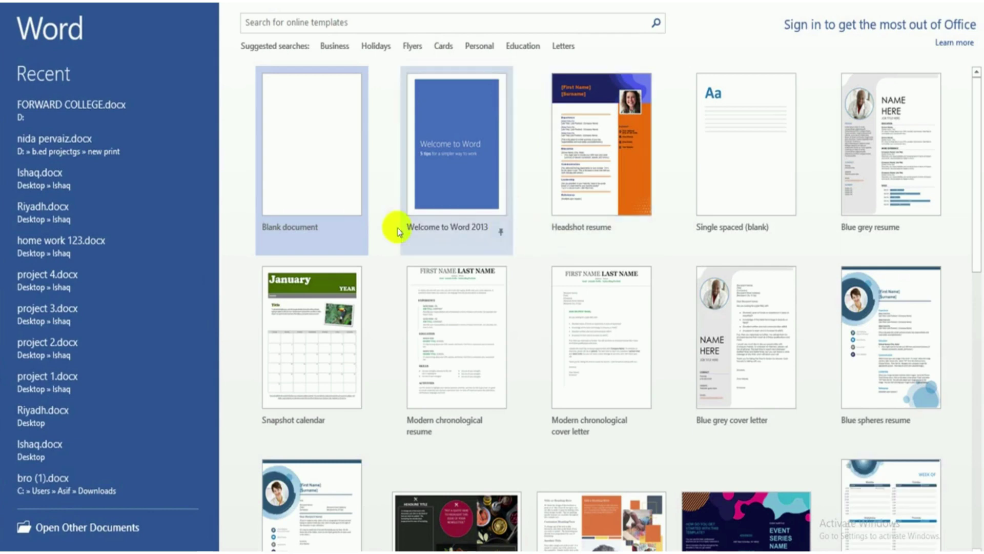
# Create a blank document and fill it with sample paragraphs using the =rand text generator.
pyautogui.click(343, 196)
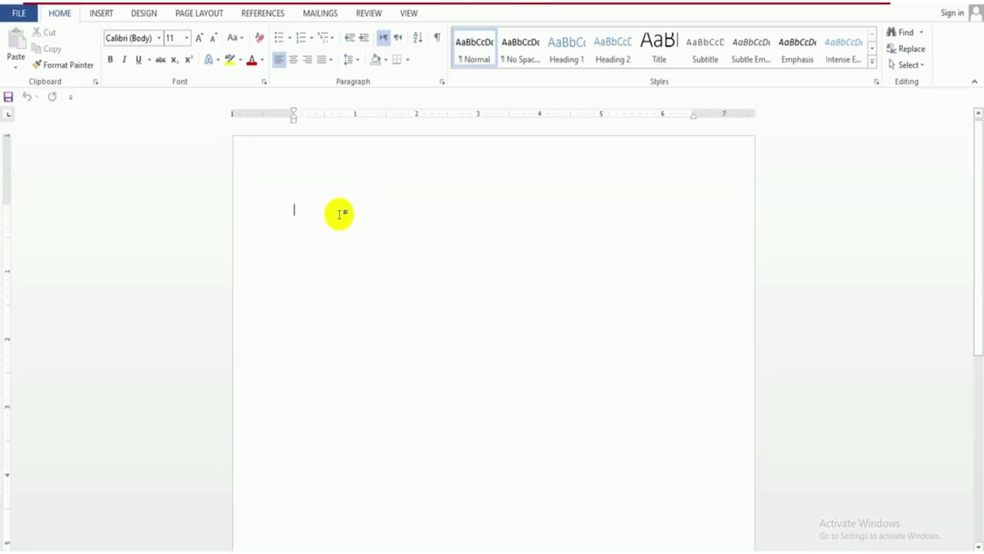
pyautogui.click(97, 14)
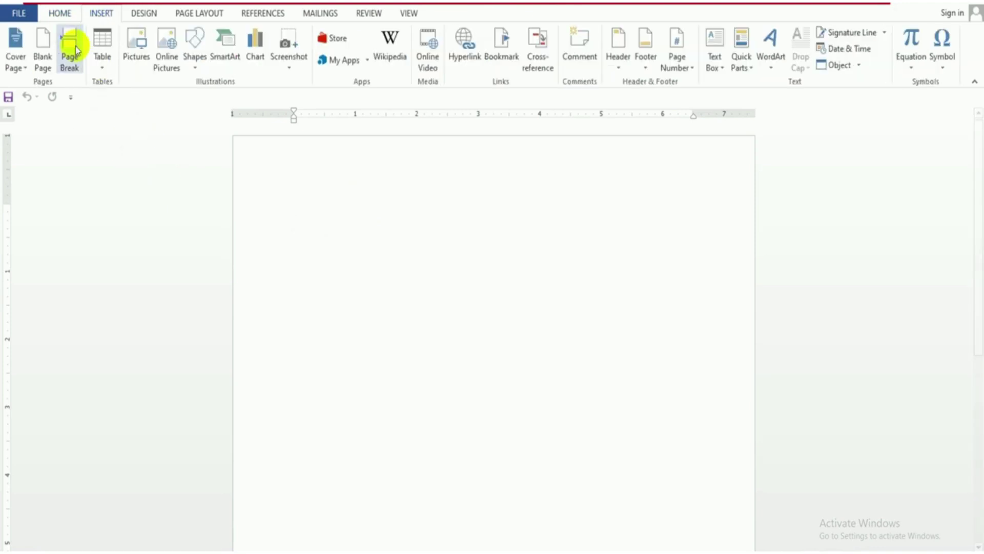
pyautogui.click(65, 20)
pyautogui.click(95, 14)
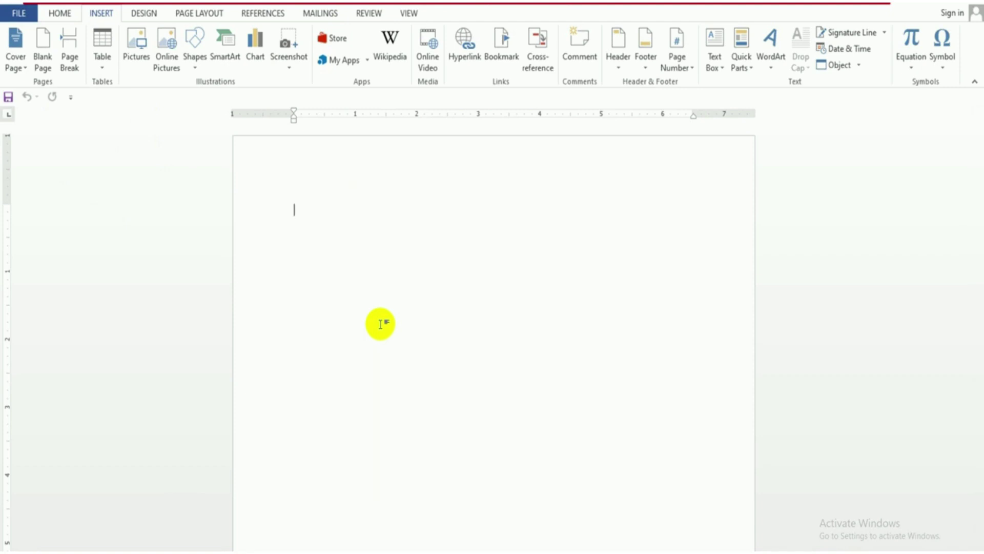
pyautogui.write('=')
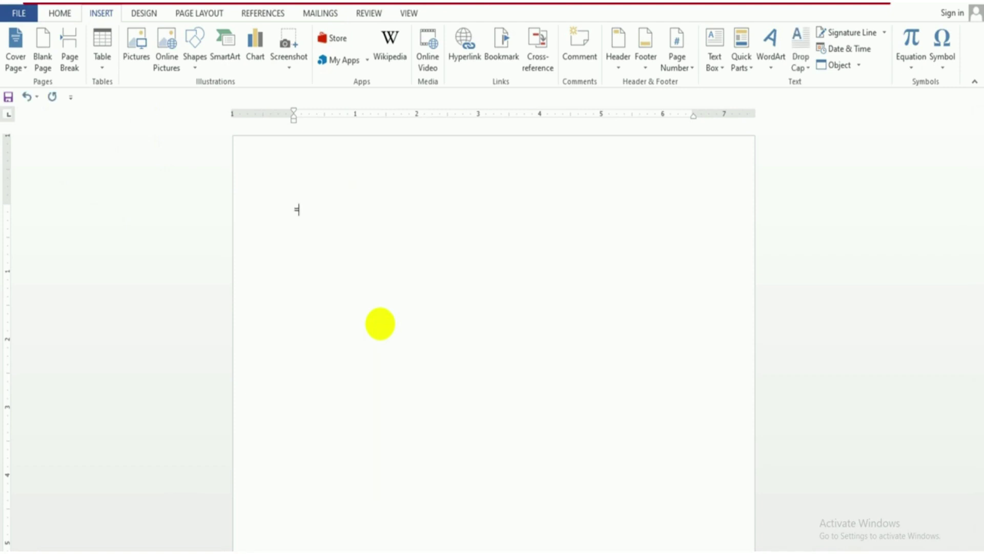
pyautogui.write('rand')
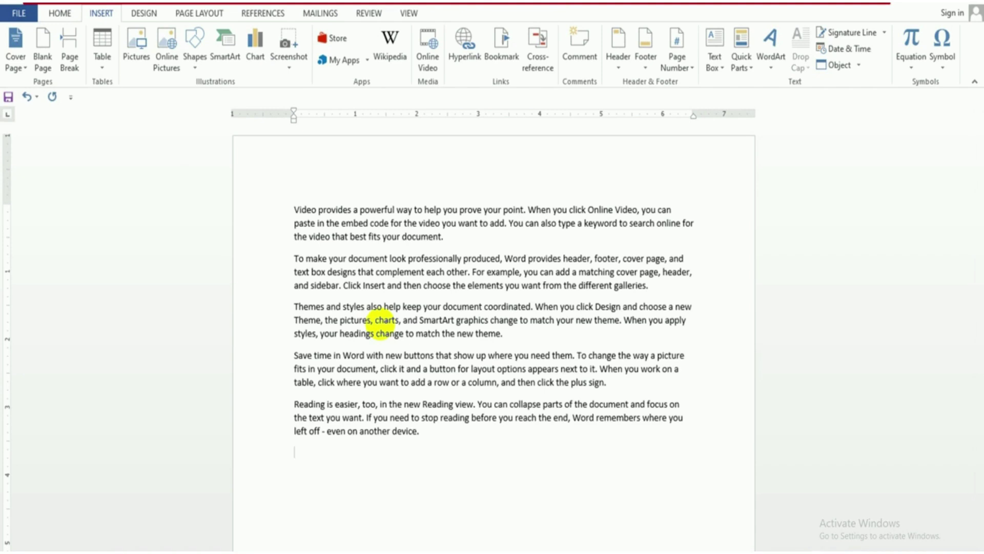
# Copy all the sample text, paste it at the end of the document, and return to the document's beginning.
pyautogui.hotkey('ctrl', 'a')
pyautogui.hotkey('ctrl', 'c')
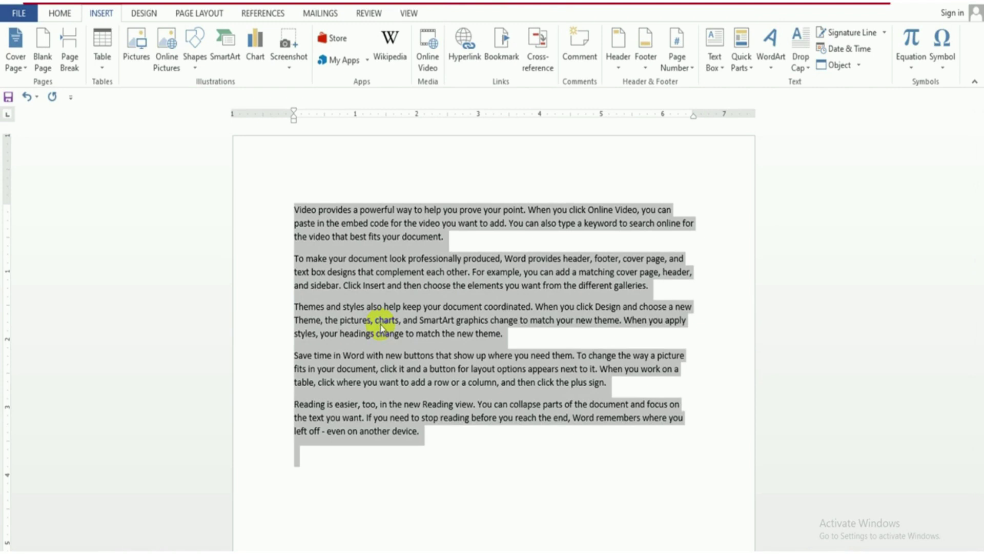
pyautogui.hotkey('ctrl', 'End')
pyautogui.hotkey('ctrl', 'v')
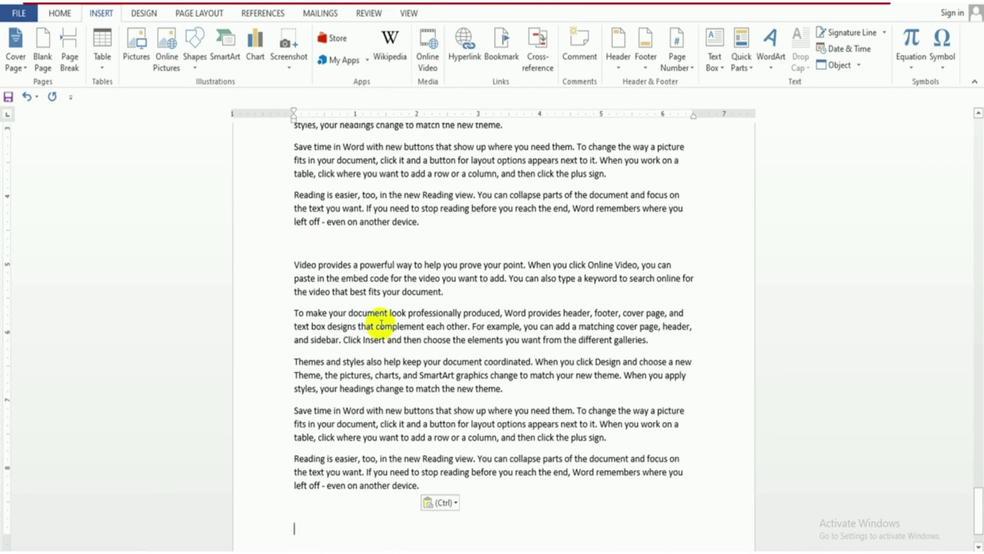
pyautogui.hotkey('ctrl', 'Home')
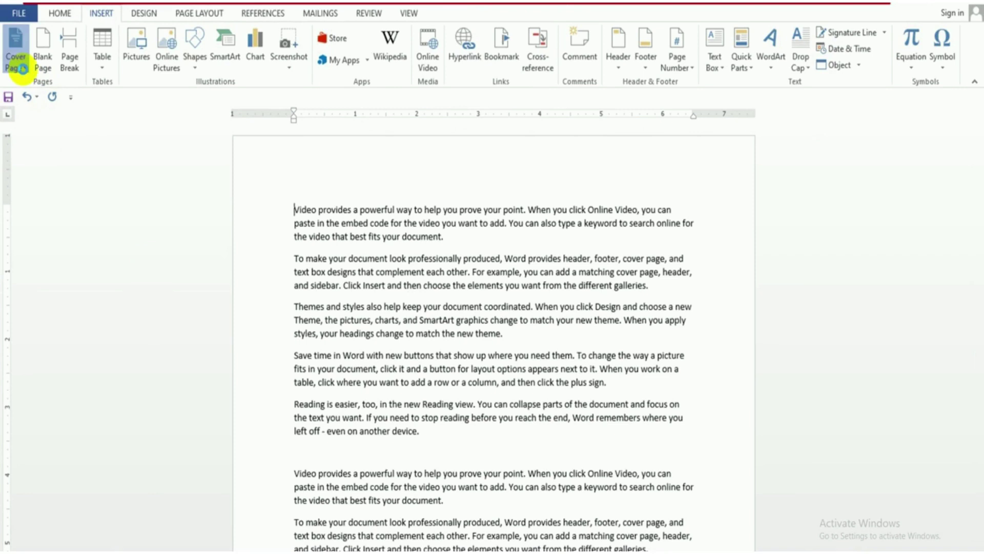
# Insert the built-in Ion (Dark) cover page.
pyautogui.click(24, 70)
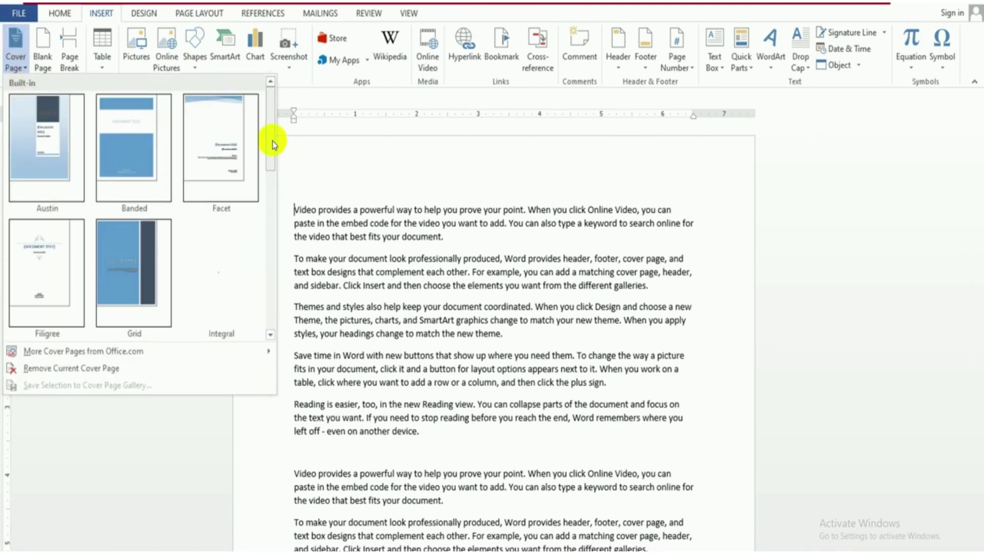
pyautogui.moveTo(272, 142)
pyautogui.mouseDown()
pyautogui.moveTo(271, 308)
pyautogui.moveTo(283, 135)
pyautogui.mouseUp()
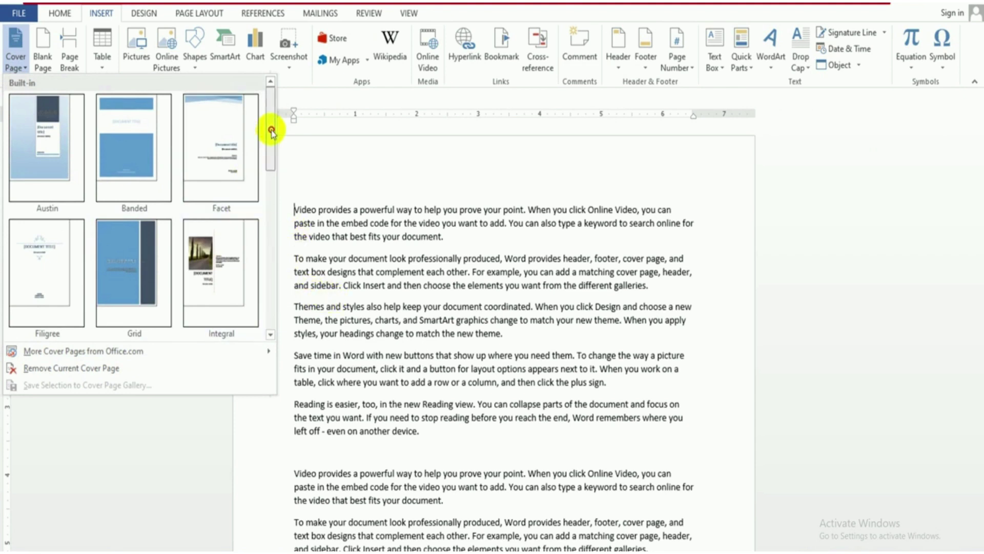
pyautogui.moveTo(271, 131); pyautogui.dragTo(270, 205)
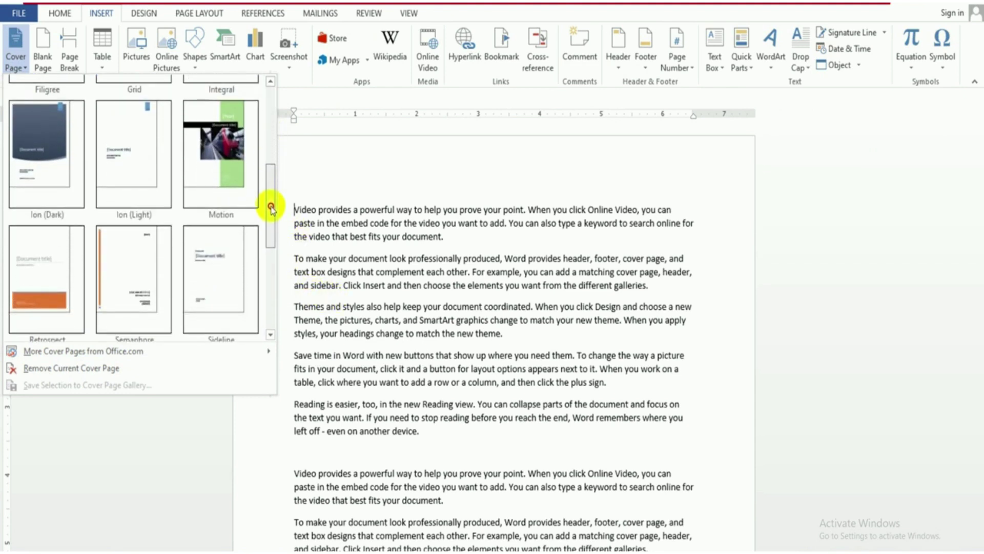
pyautogui.click(63, 176)
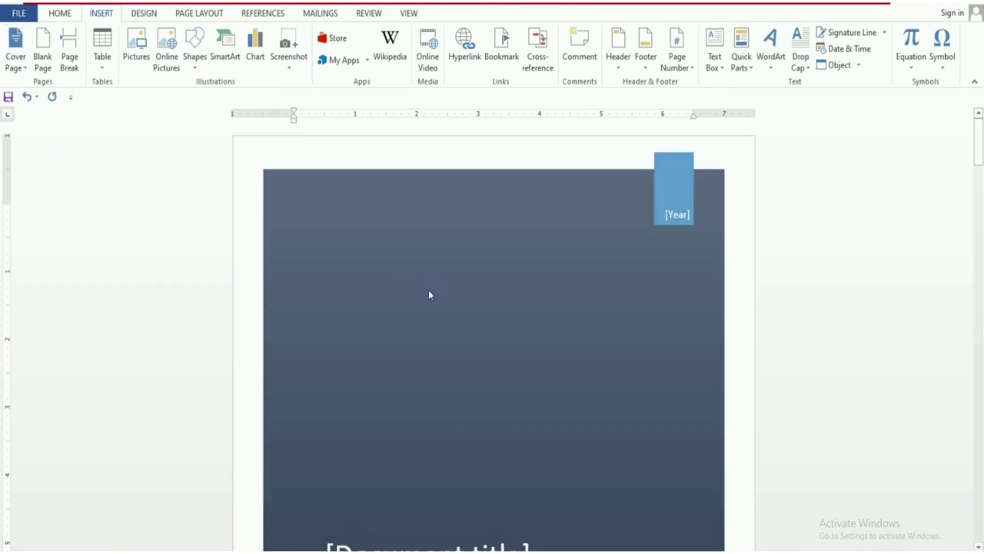
# Replace the cover page's document title placeholder with "Microsoft Office Notes".
pyautogui.scroll(-5, 429, 290)
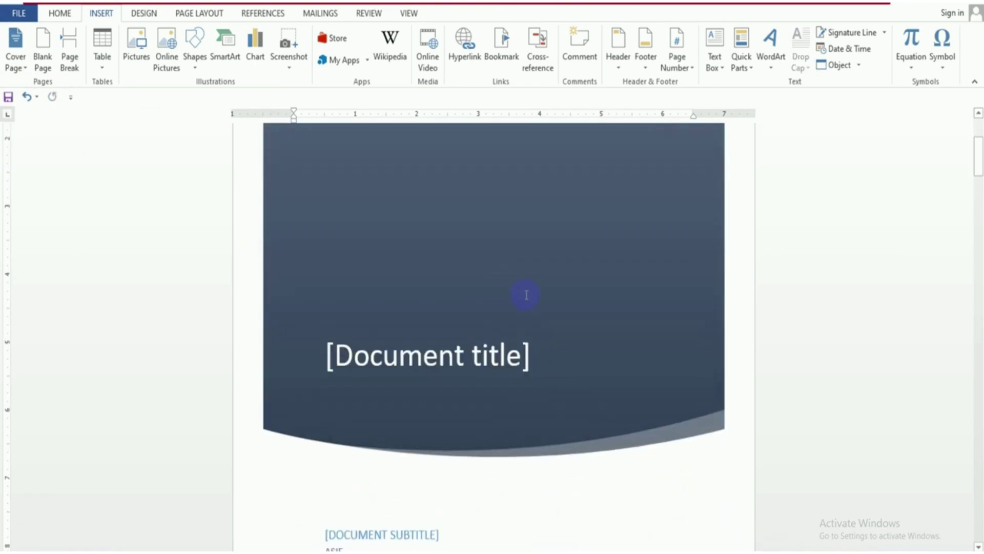
pyautogui.click(523, 358)
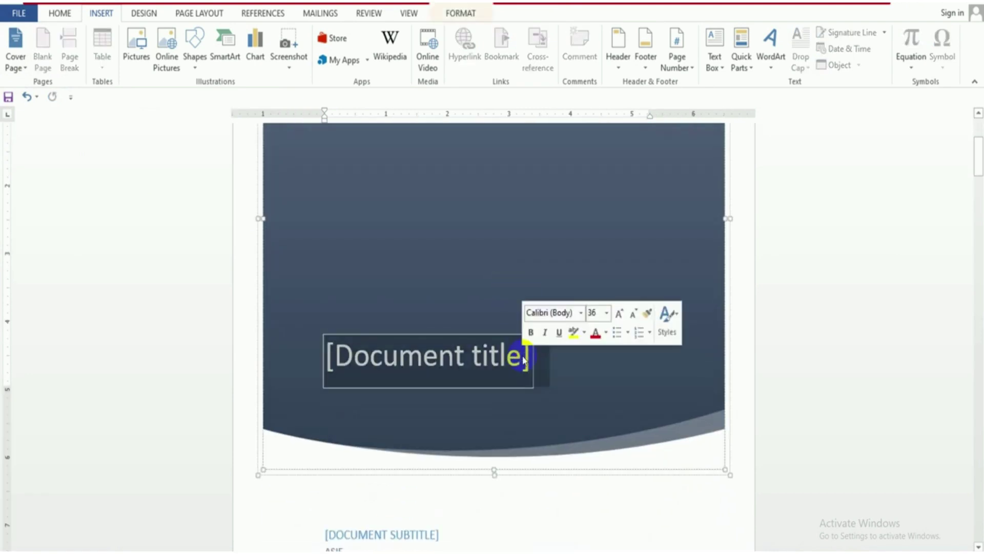
pyautogui.press('BackSpace')
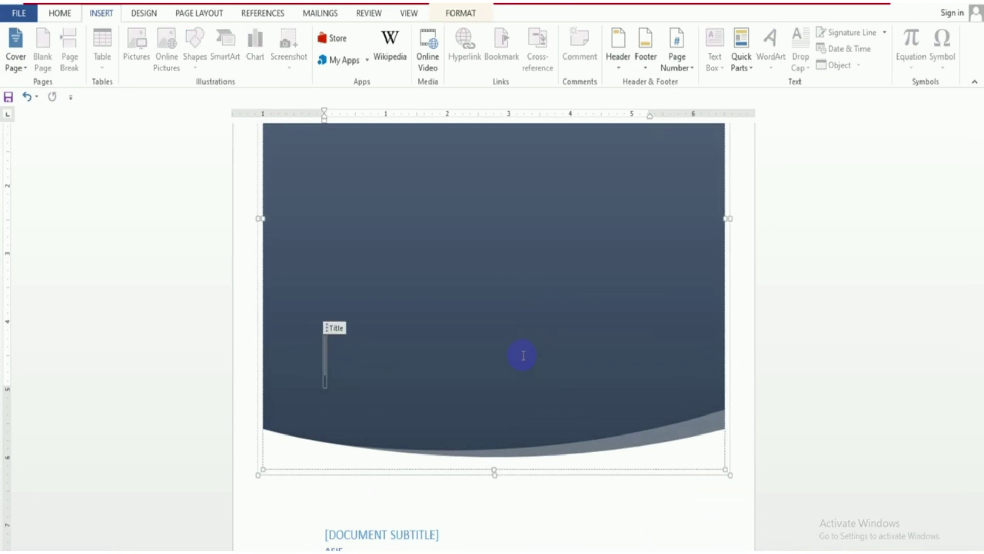
pyautogui.write('Mic')
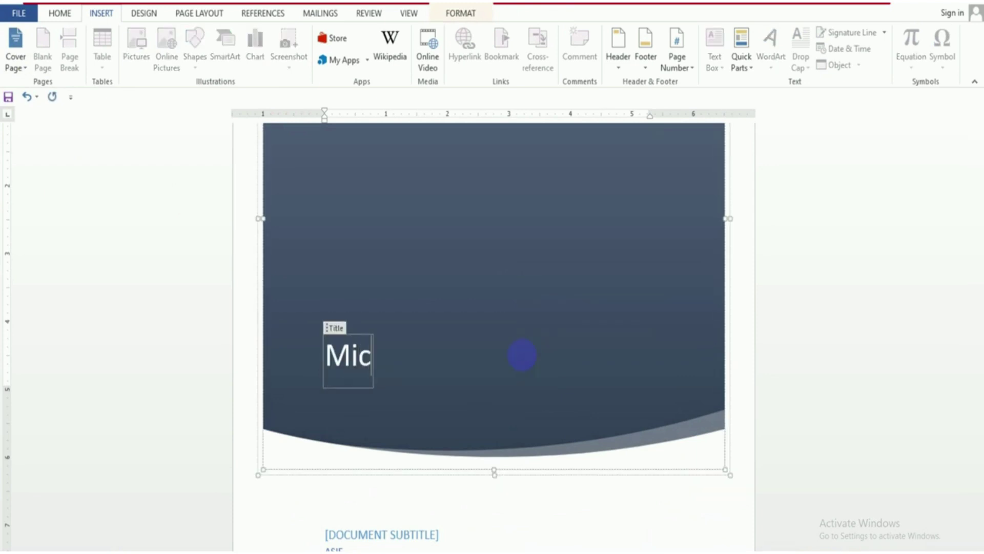
pyautogui.write('rosost')
pyautogui.press('BackSpace')
pyautogui.press('BackSpace')
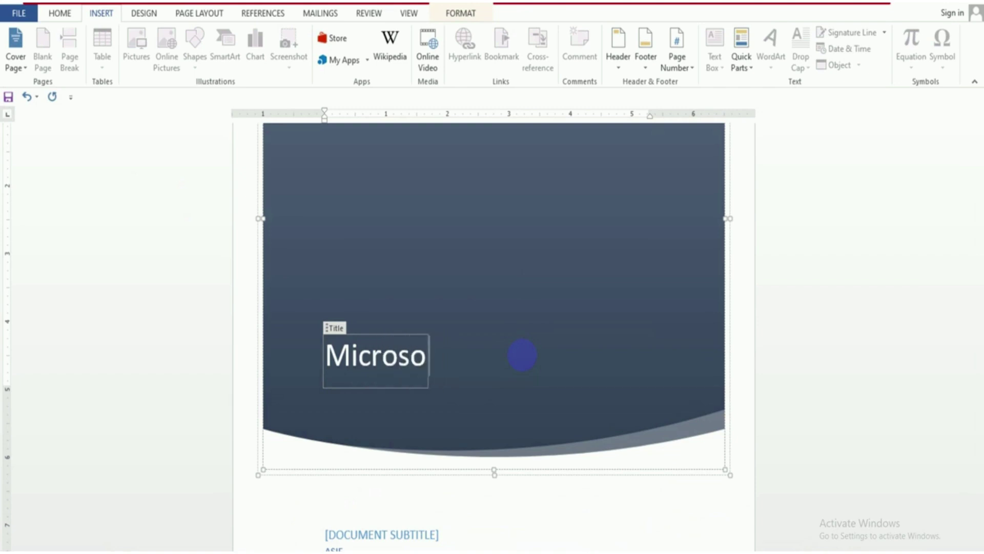
pyautogui.write('ft Offi')
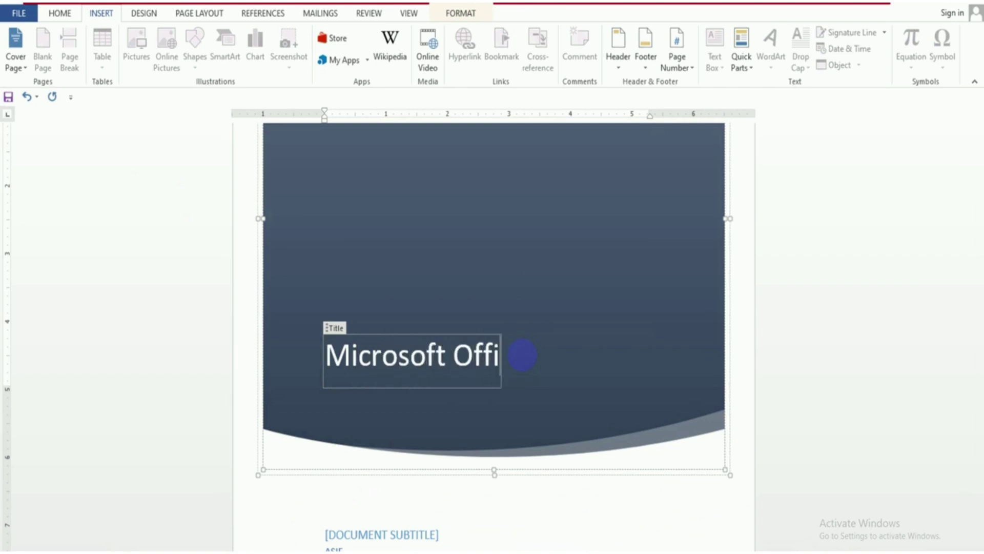
pyautogui.write('ce Notes')
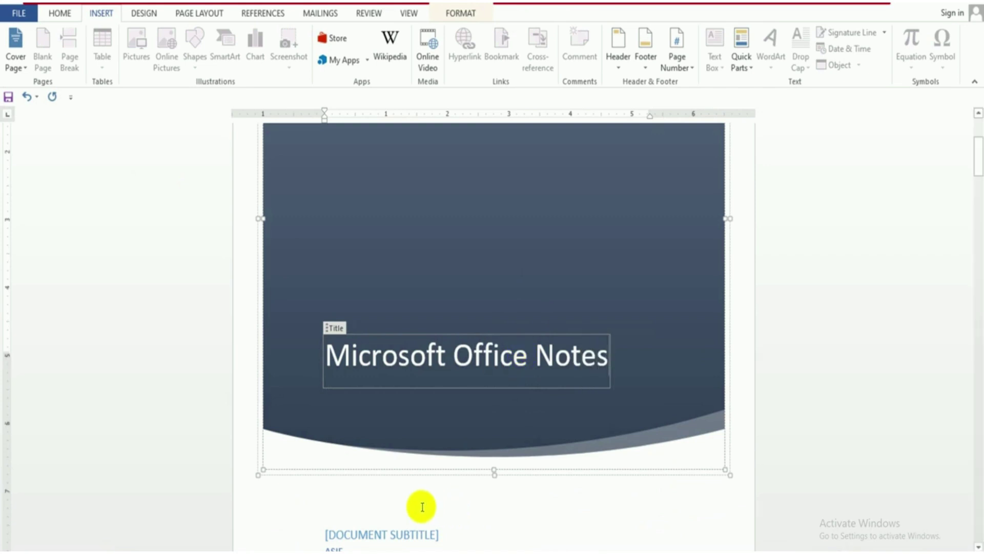
# Examine the cover page's overall layout and its remaining placeholders at a reduced zoom.
pyautogui.scroll(-2, 425, 508)
pyautogui.scroll(-1, 402, 503)
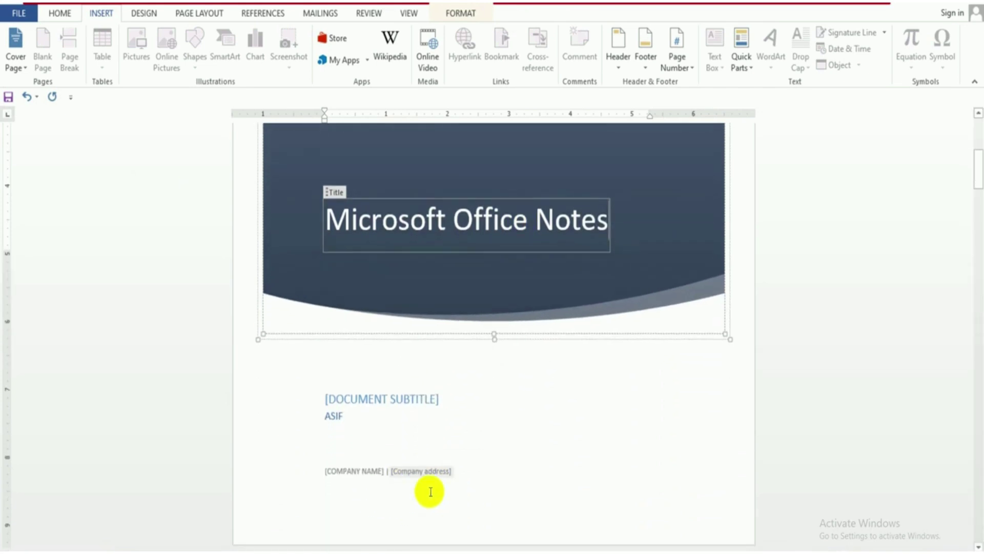
pyautogui.scroll(2, 454, 484)
pyautogui.scroll(5, 454, 484)
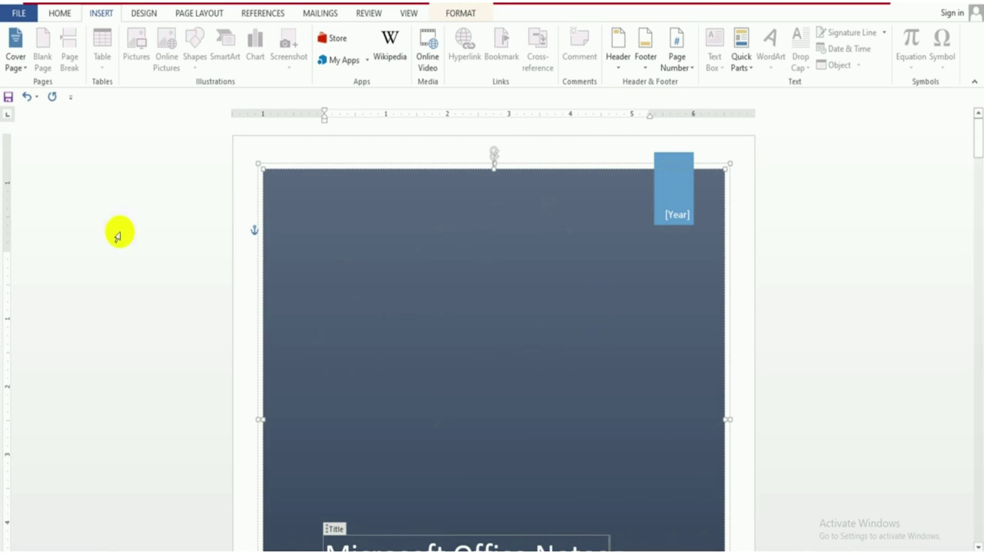
pyautogui.scroll(-1, 355, 344)
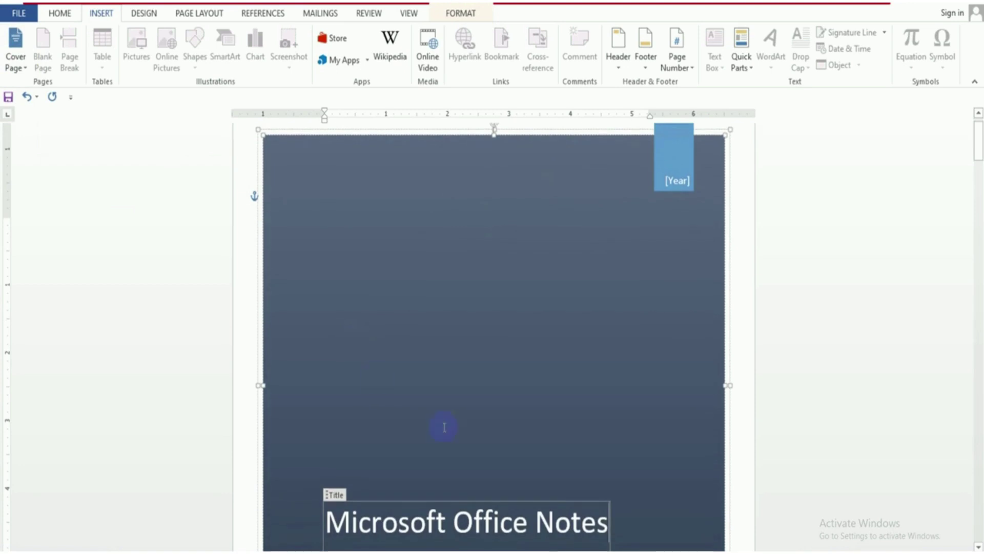
pyautogui.click(873, 552)
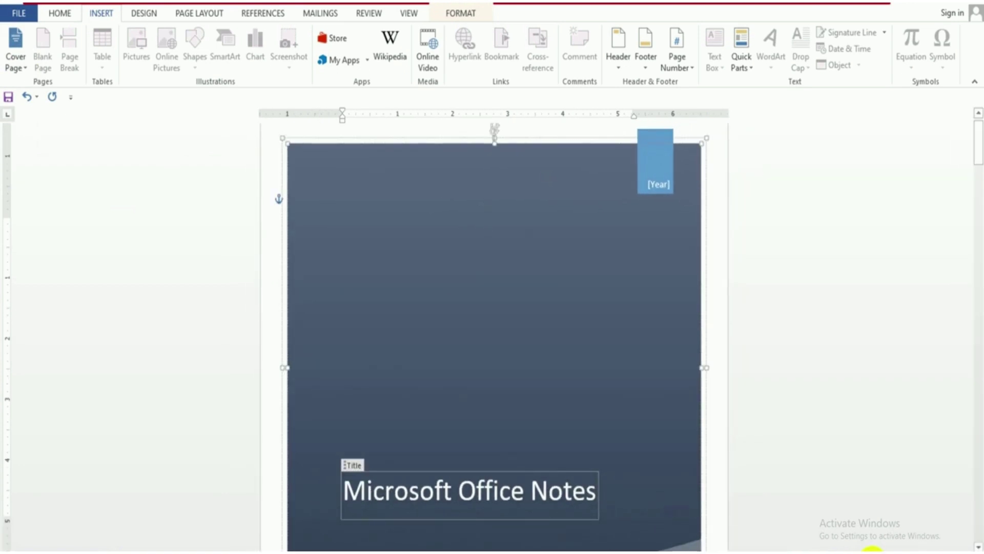
pyautogui.click(873, 551)
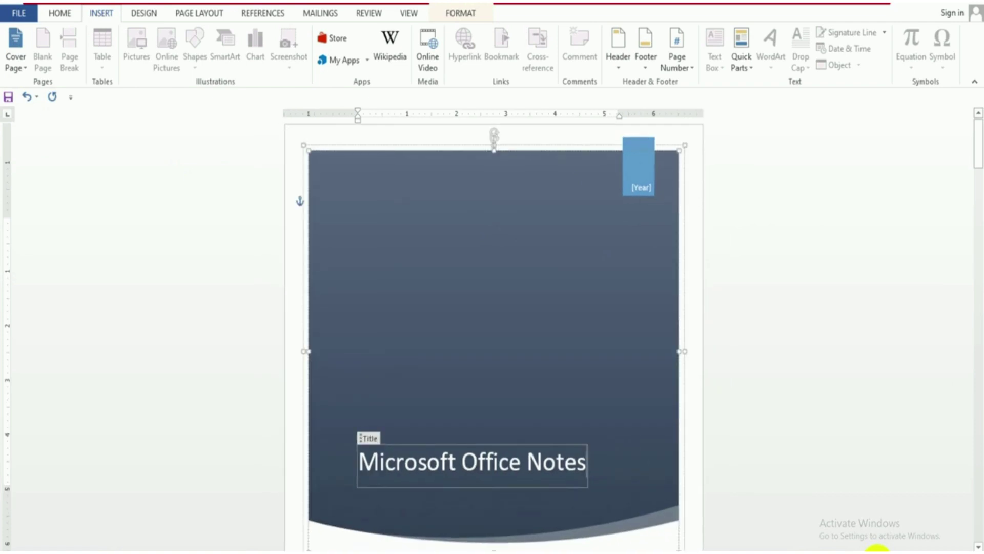
pyautogui.click(875, 551)
pyautogui.scroll(-3, 618, 387)
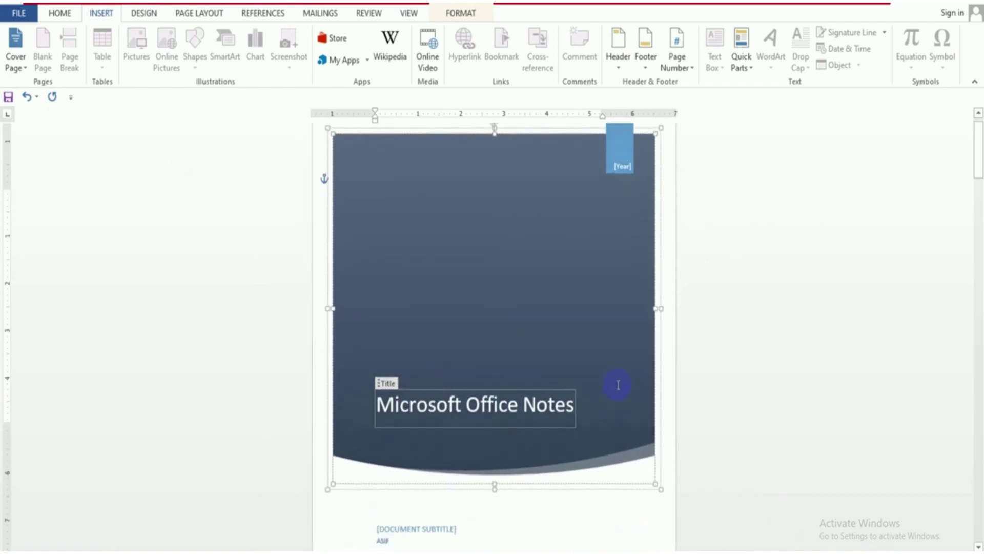
pyautogui.scroll(-2, 617, 386)
pyautogui.scroll(4, 616, 385)
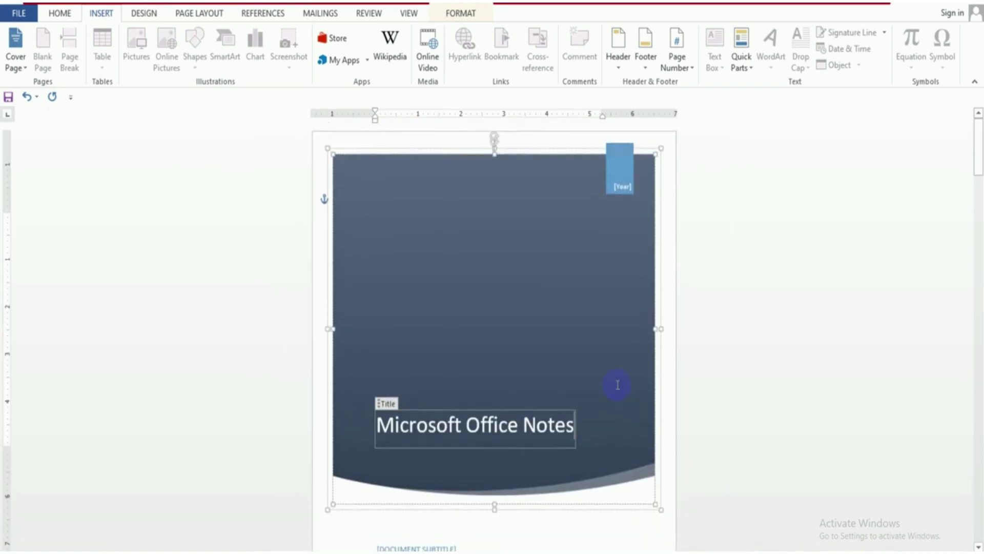
# Replace the current cover page with the built-in Motion design.
pyautogui.click(16, 64)
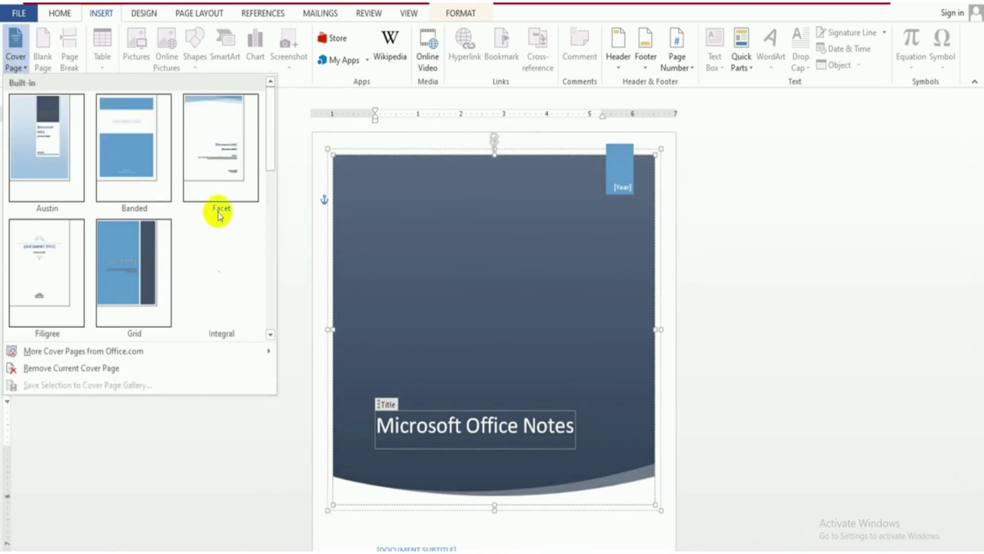
pyautogui.scroll(-5, 154, 244)
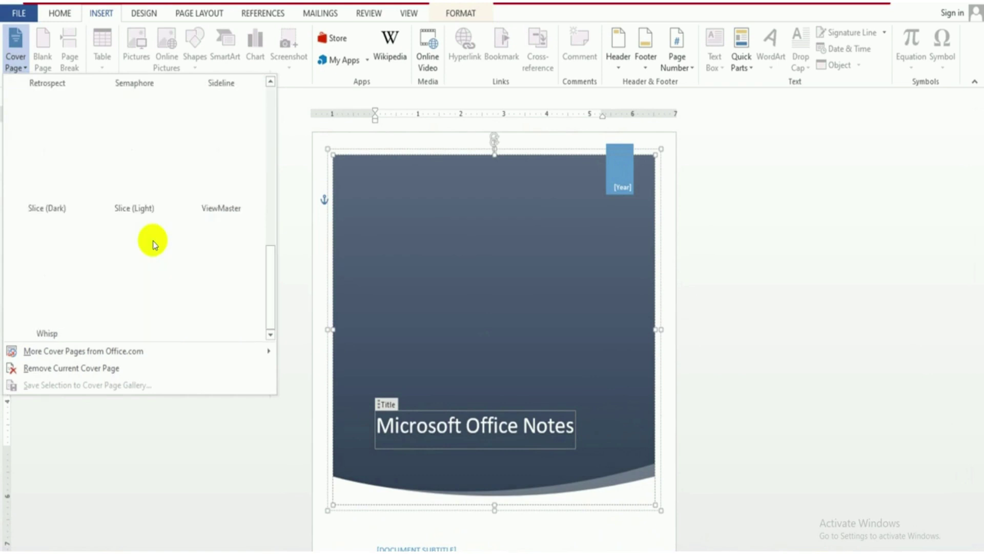
pyautogui.scroll(3, 154, 244)
pyautogui.click(201, 246)
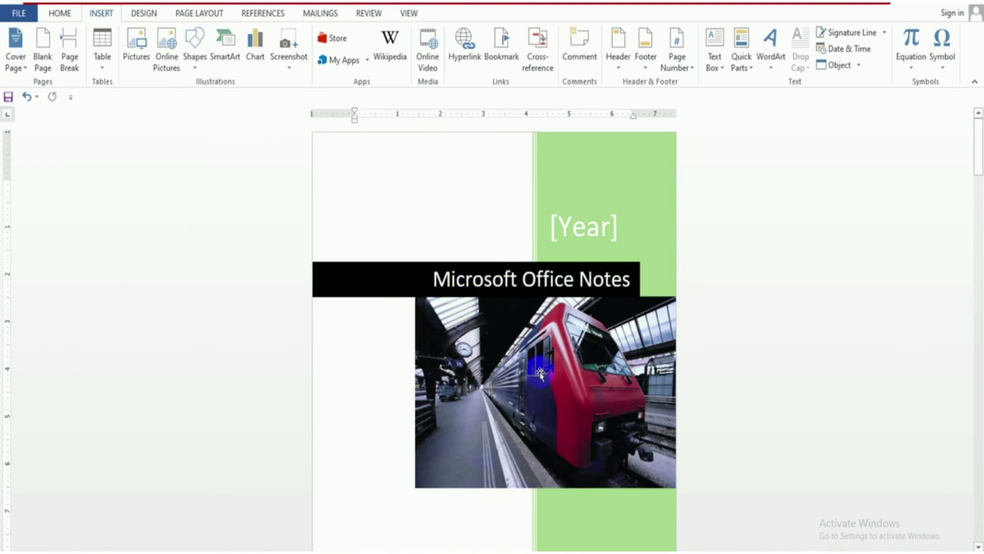
# Examine the Motion cover page's lower placeholders and the body text on the page following it.
pyautogui.scroll(-4, 526, 347)
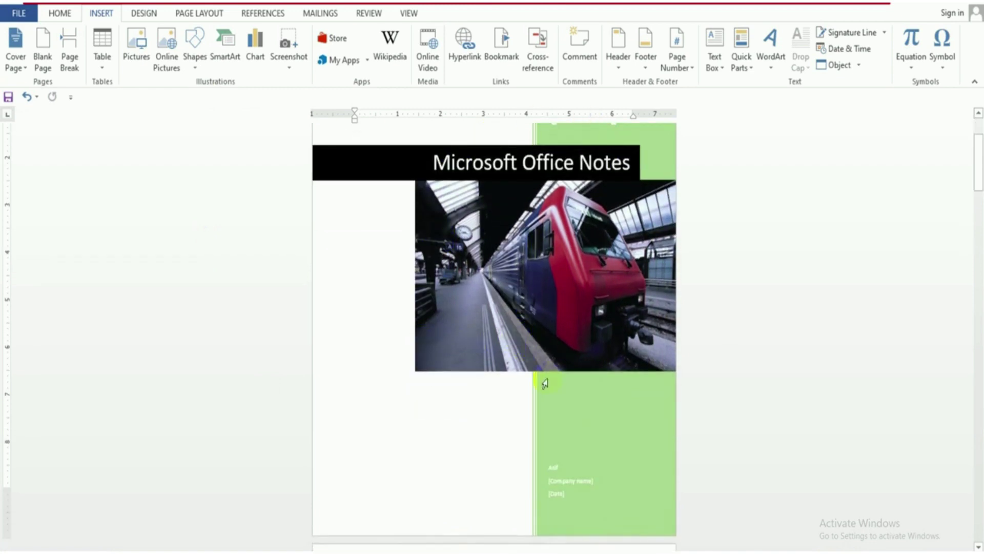
pyautogui.scroll(-5, 550, 378)
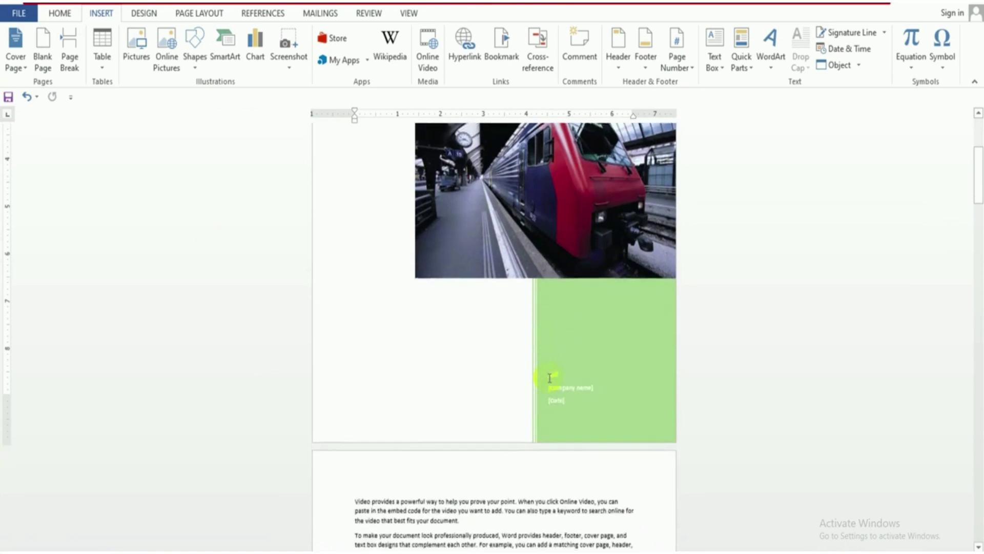
pyautogui.scroll(-4, 548, 380)
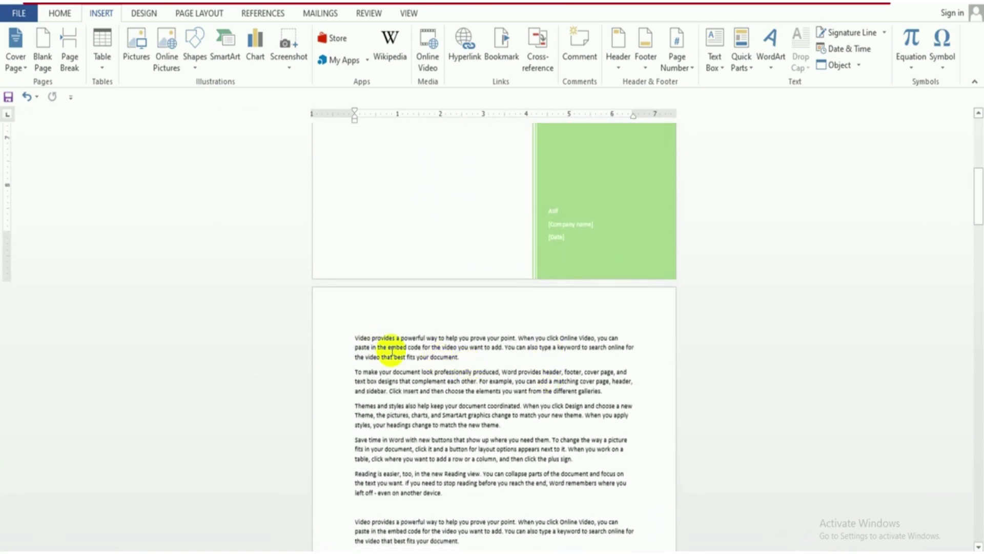
pyautogui.click(954, 553)
pyautogui.click(953, 553)
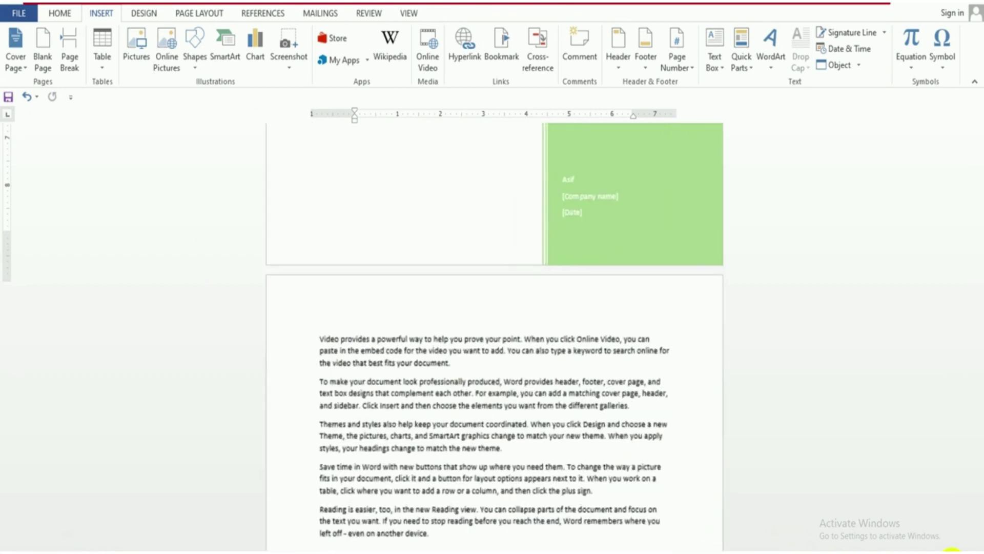
pyautogui.click(952, 553)
pyautogui.click(953, 552)
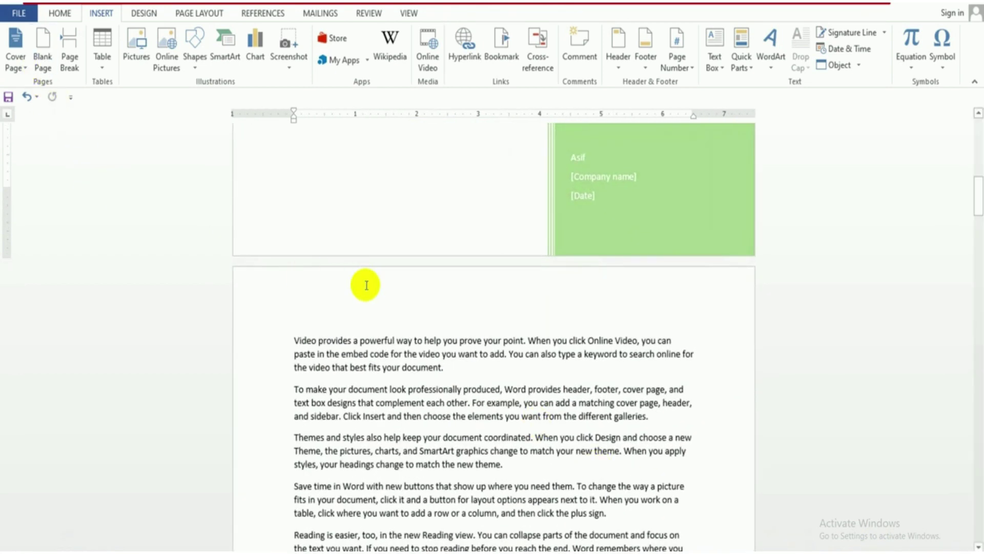
pyautogui.scroll(3, 437, 249)
pyautogui.scroll(3, 437, 250)
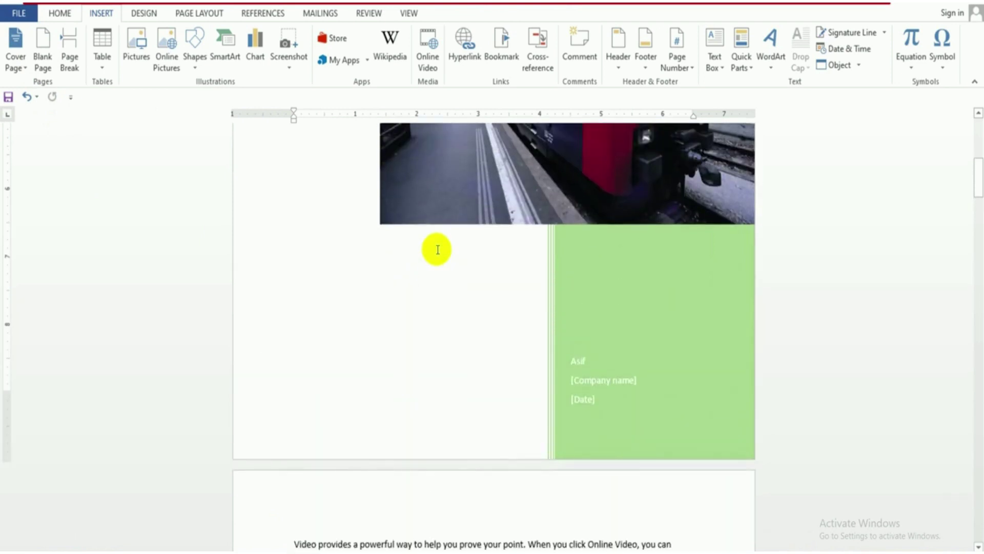
# Insert a blank page ahead of the first body paragraph that follows the cover page.
pyautogui.scroll(-6, 437, 249)
pyautogui.scroll(-1, 438, 249)
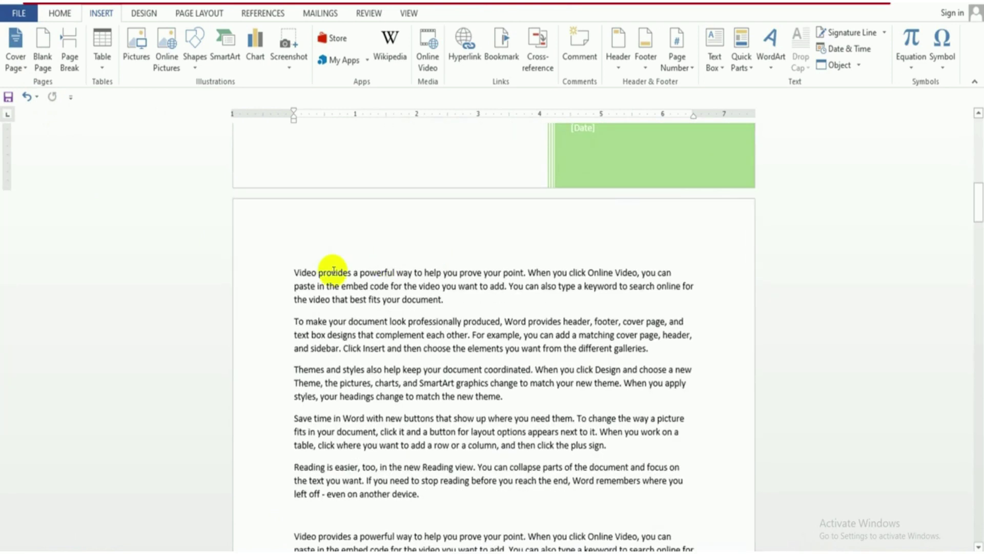
pyautogui.click(294, 271)
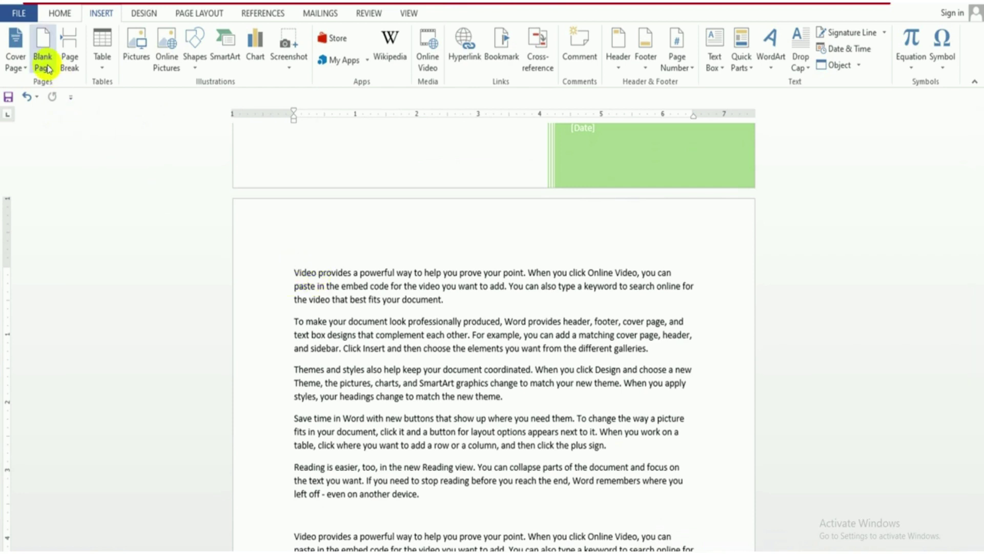
pyautogui.scroll(-1, 48, 69)
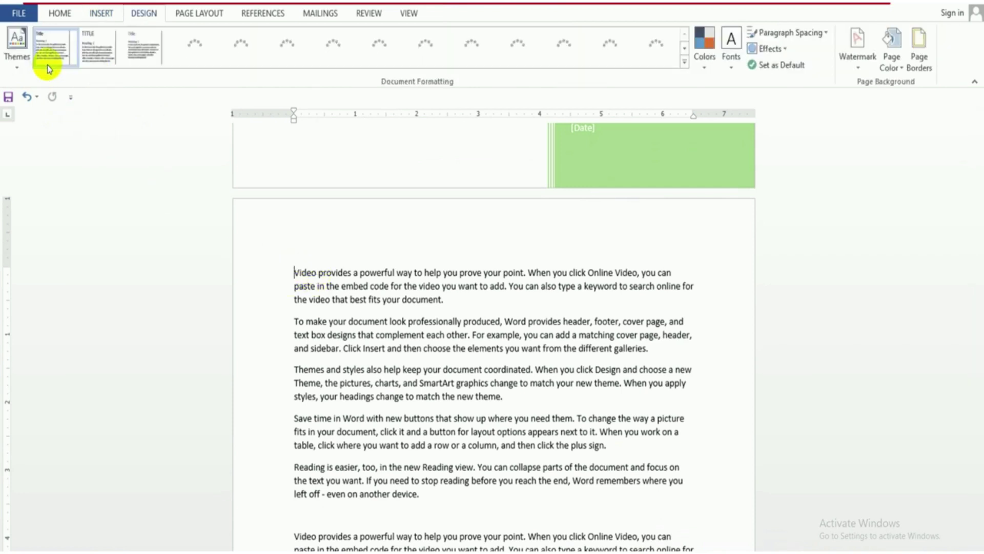
pyautogui.click(98, 14)
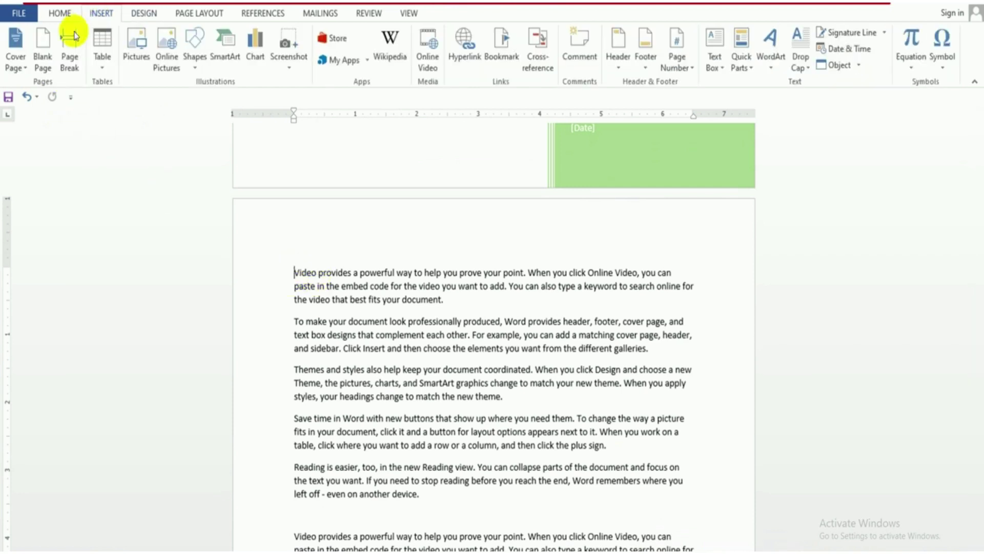
pyautogui.click(46, 66)
# Examine the blank page between the cover page and the body text.
pyautogui.scroll(-5, 435, 339)
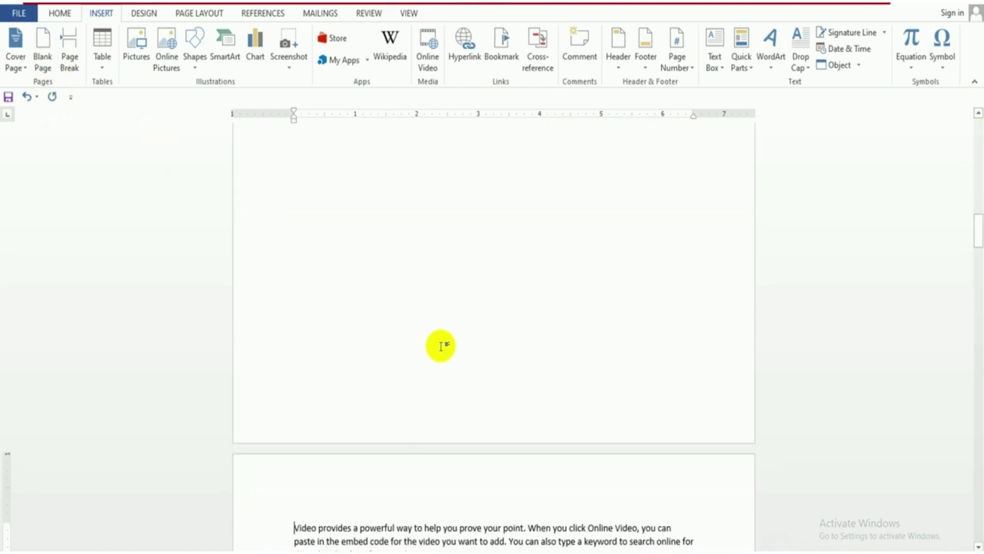
pyautogui.scroll(3, 440, 344)
pyautogui.scroll(5, 441, 346)
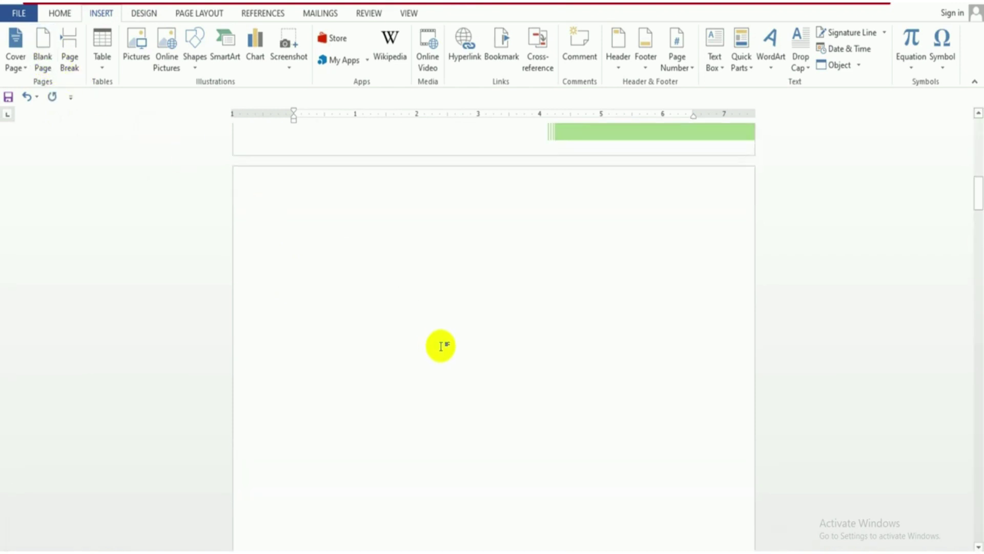
pyautogui.scroll(-3, 440, 346)
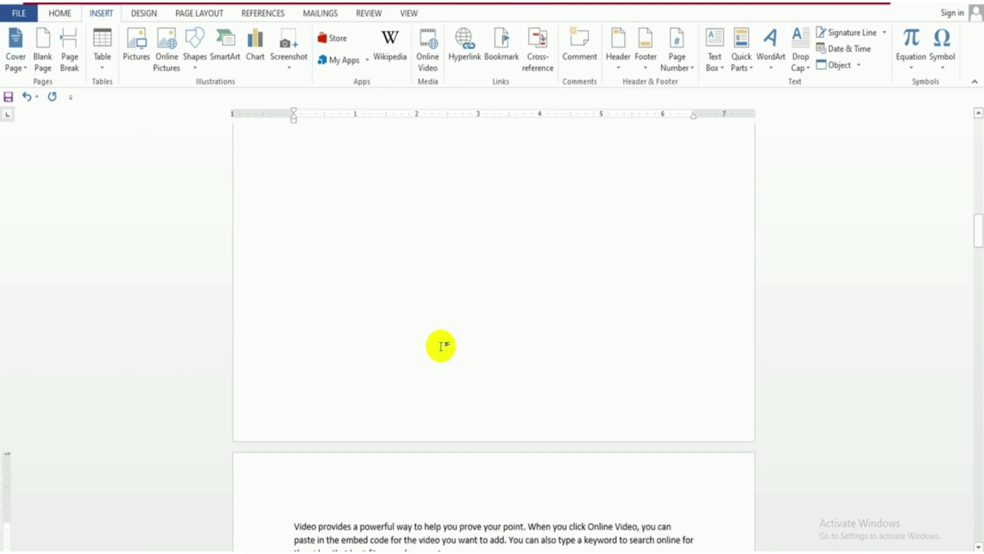
pyautogui.scroll(2, 441, 346)
pyautogui.scroll(-2, 441, 346)
pyautogui.scroll(-5, 441, 346)
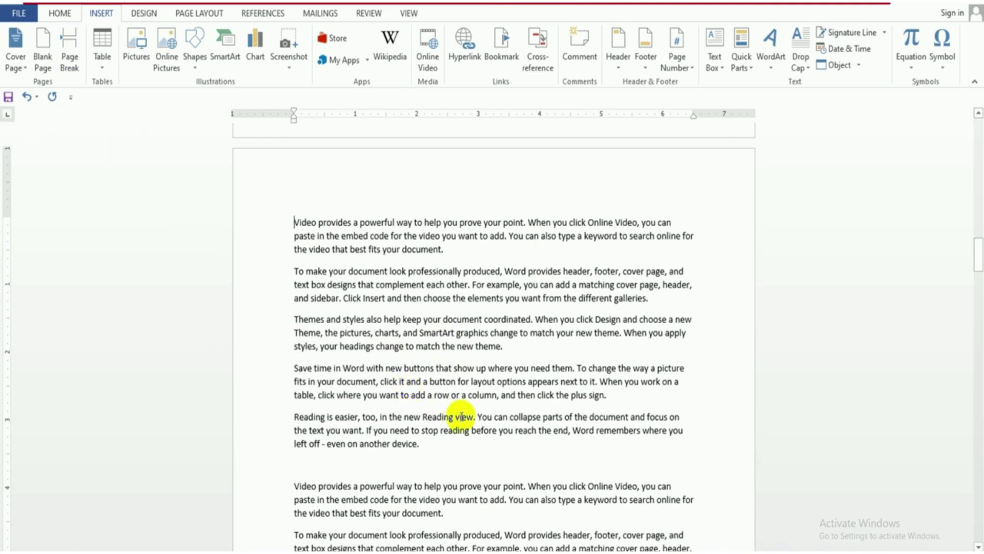
# Insert a page break before the second block of sample text, directly ahead of its "Video provides" paragraph.
pyautogui.moveTo(296, 223); pyautogui.dragTo(440, 453)
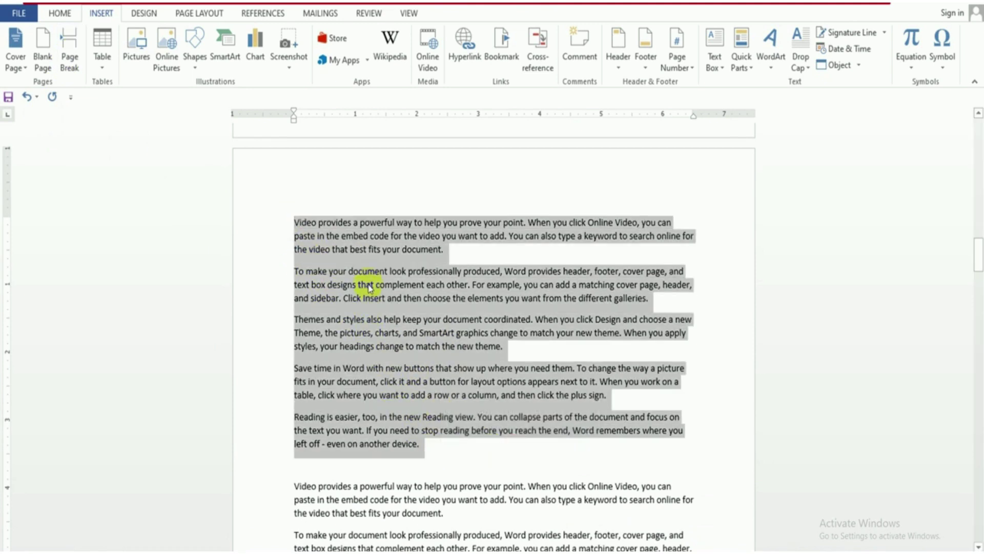
pyautogui.click(292, 482)
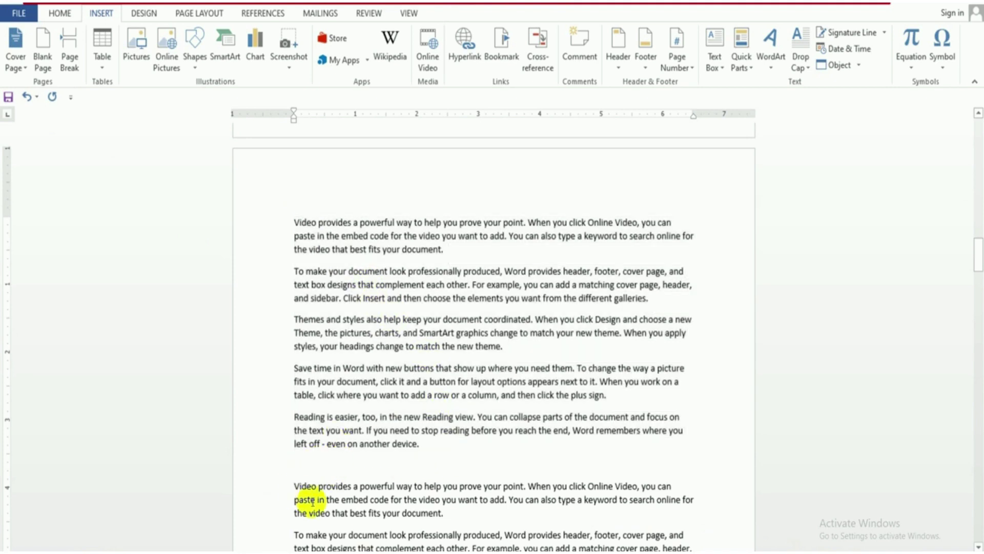
pyautogui.scroll(-3, 308, 495)
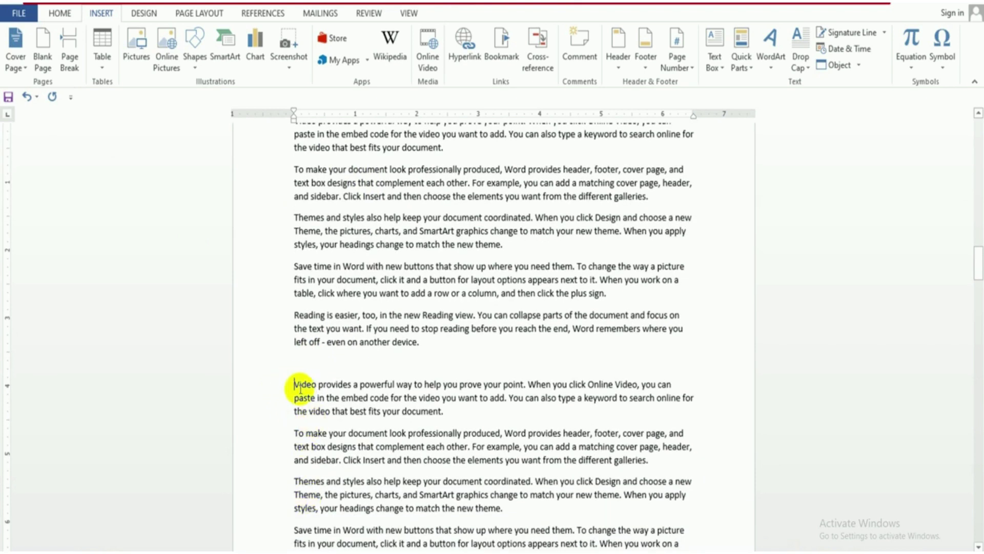
pyautogui.click(72, 65)
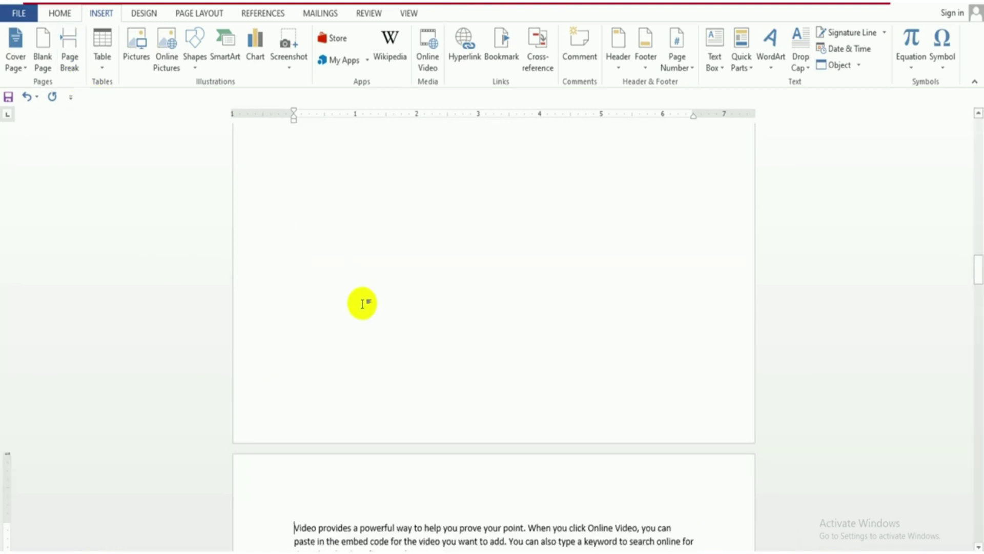
# Examine how the sample text is divided across the pages before and after the page break.
pyautogui.scroll(-10, 400, 461)
pyautogui.scroll(3, 400, 462)
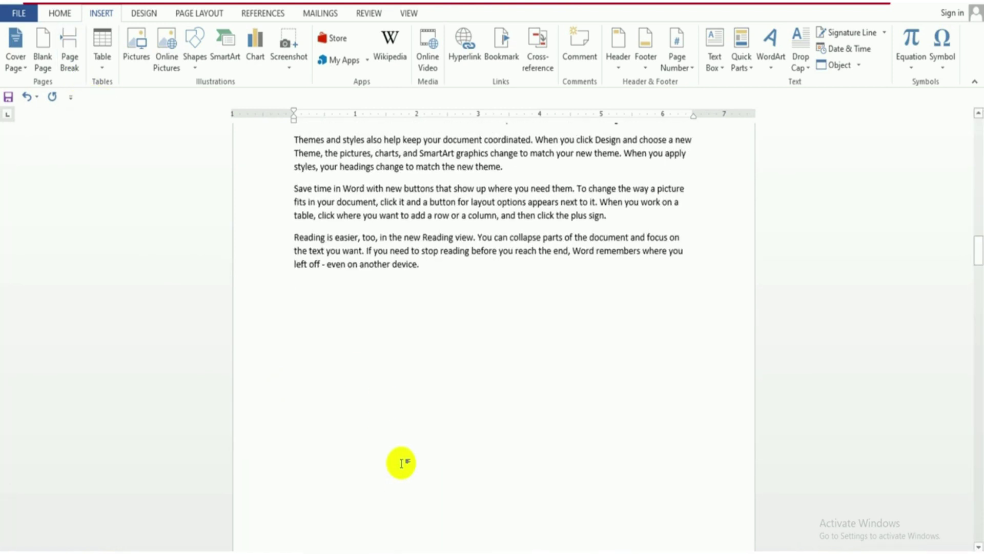
pyautogui.scroll(2, 402, 461)
pyautogui.scroll(-3, 354, 345)
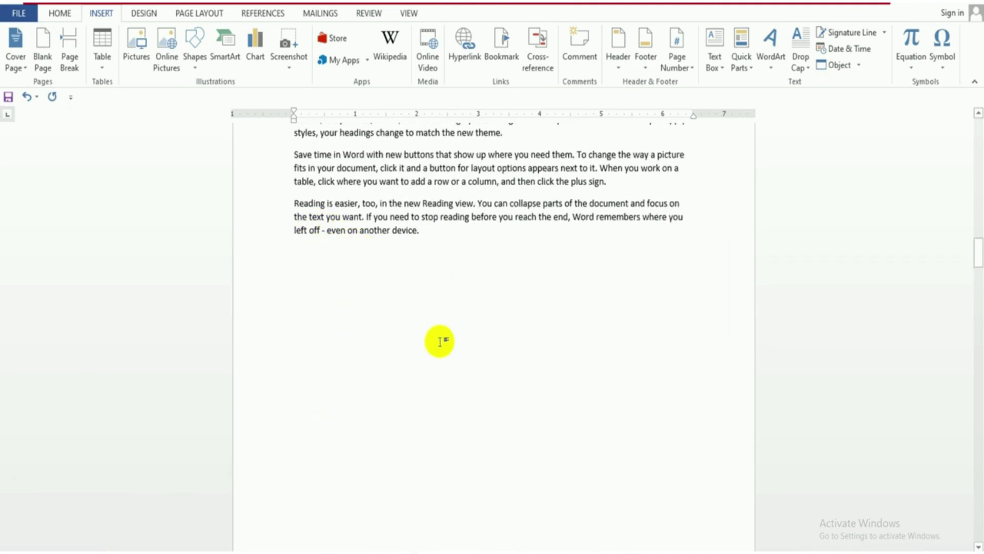
pyautogui.scroll(3, 398, 345)
pyautogui.scroll(-7, 398, 345)
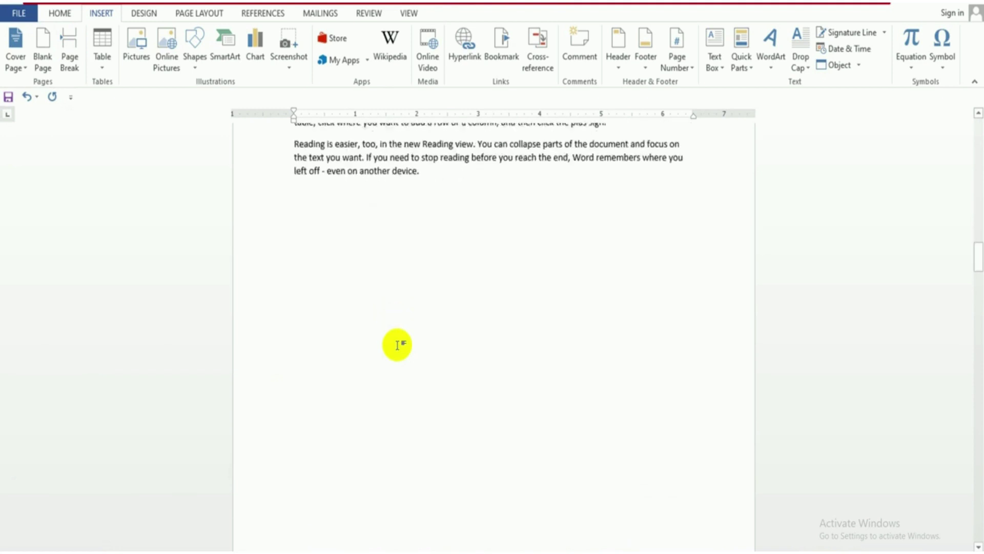
pyautogui.scroll(-5, 398, 345)
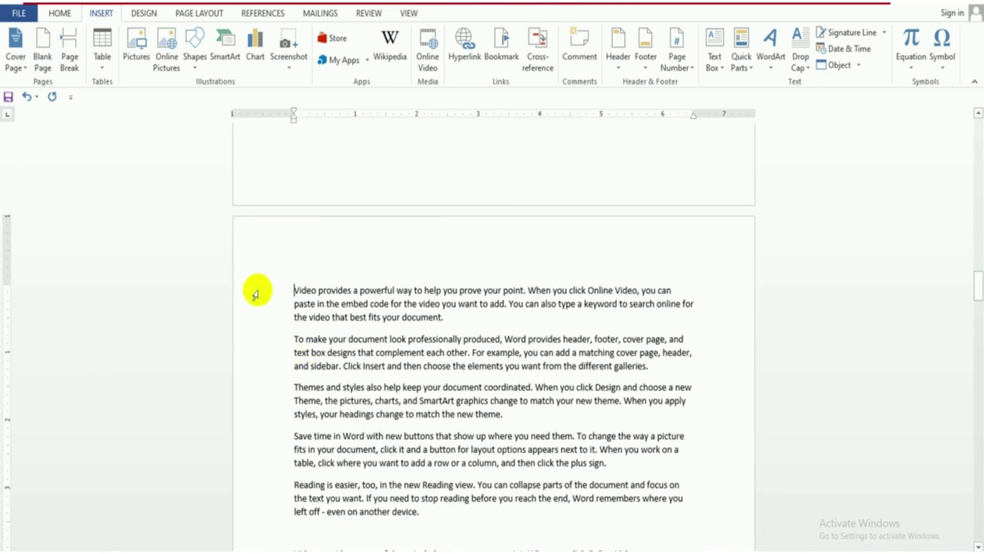
pyautogui.scroll(-2, 336, 434)
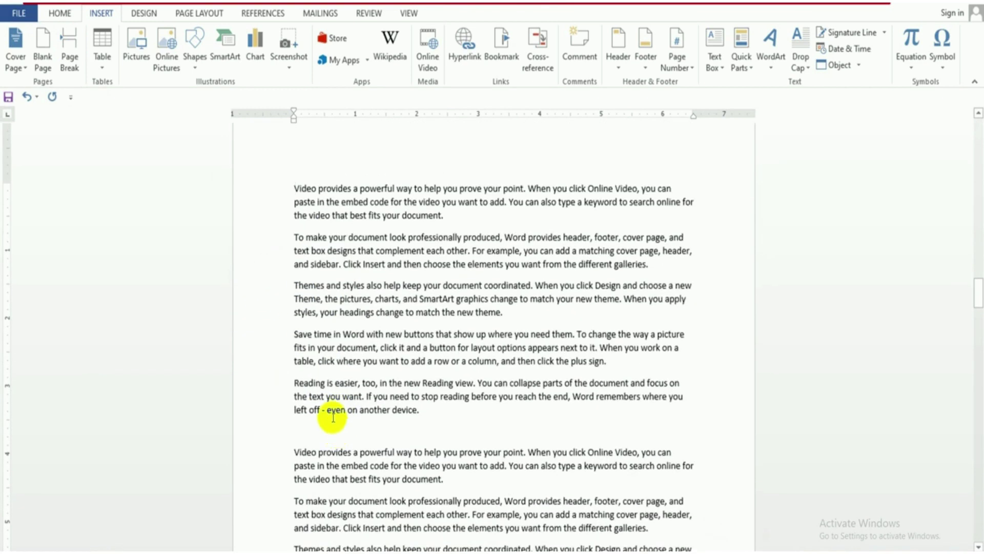
pyautogui.scroll(6, 338, 405)
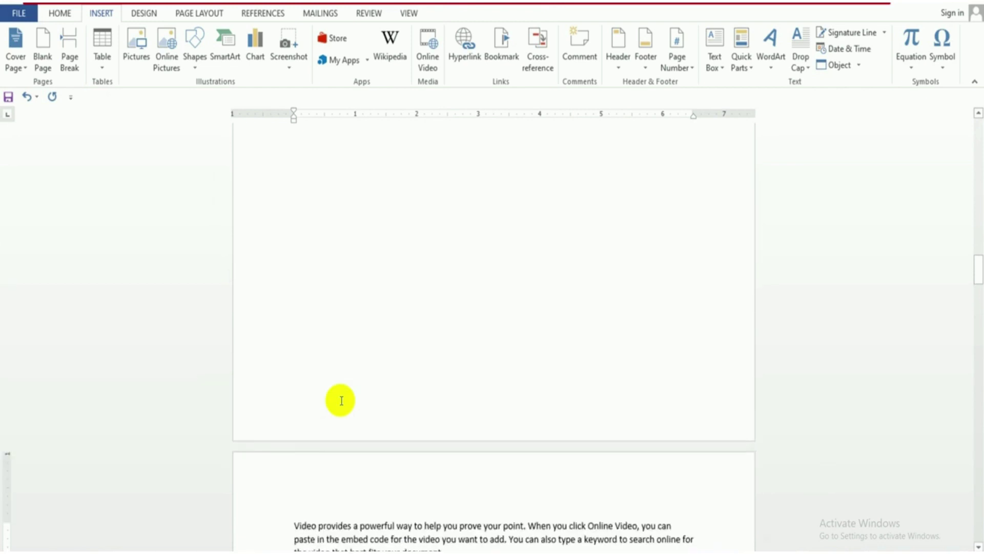
pyautogui.scroll(9, 340, 400)
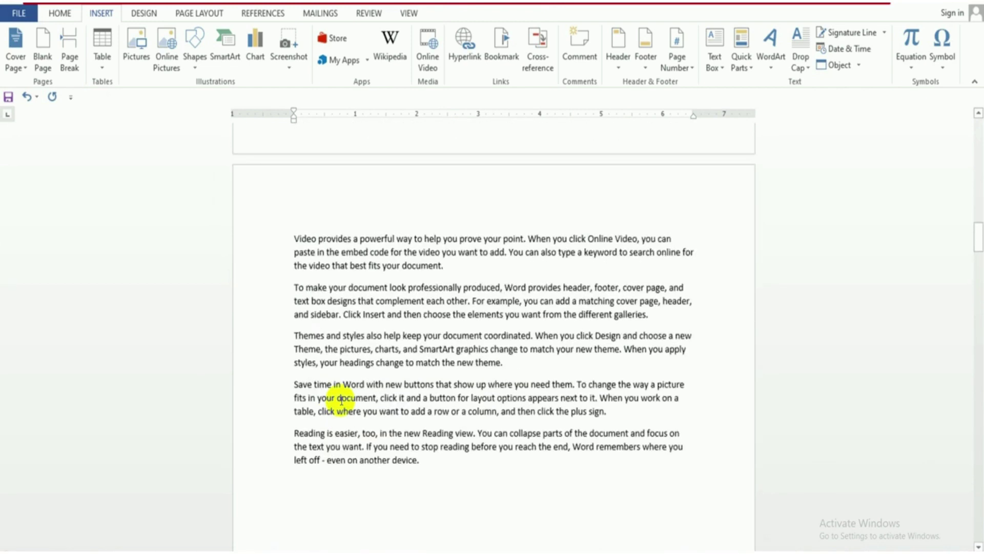
pyautogui.scroll(5, 338, 400)
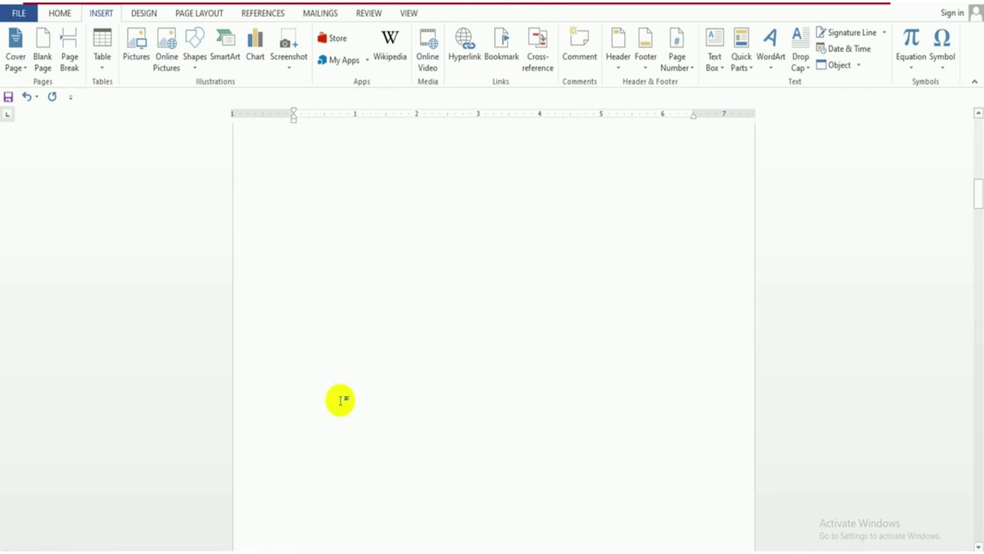
pyautogui.scroll(-9, 371, 454)
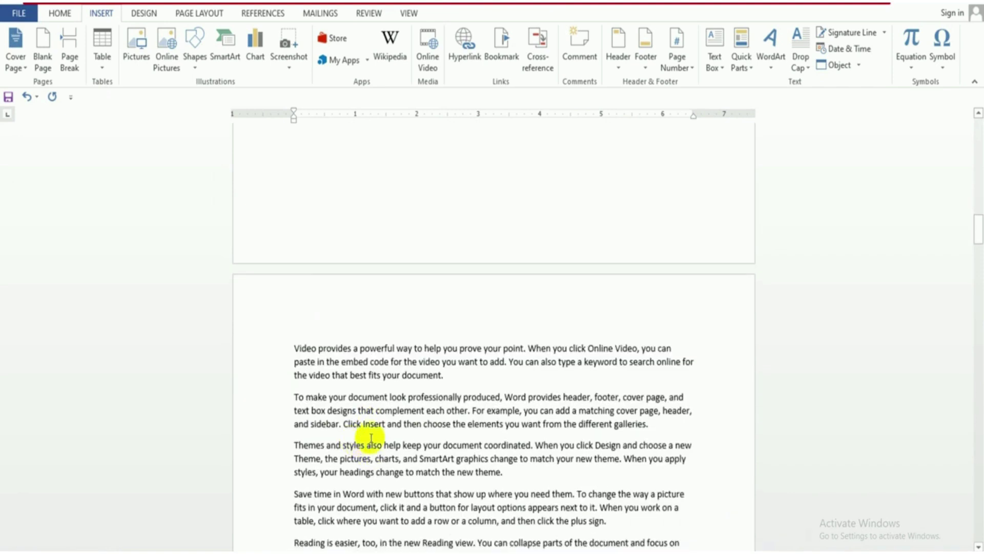
pyautogui.scroll(-1, 373, 438)
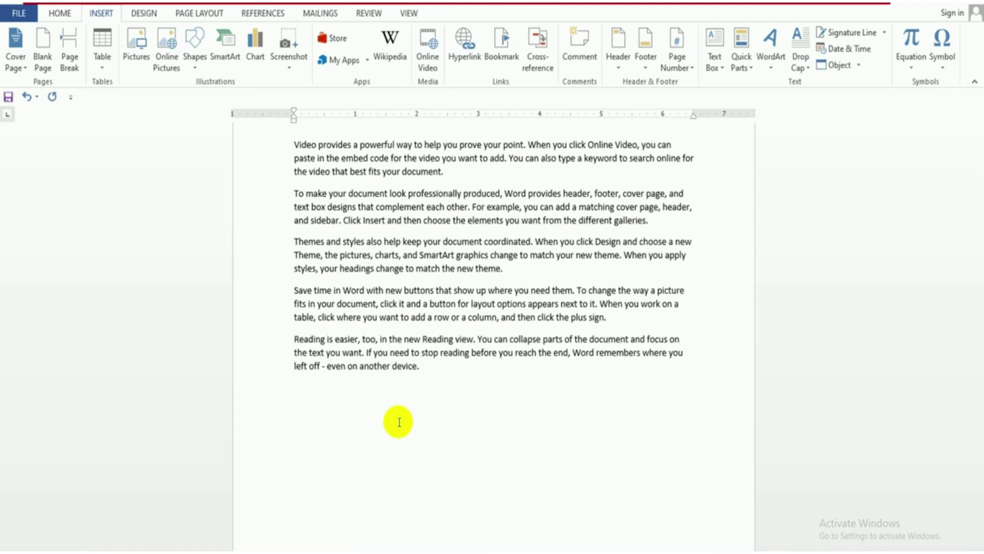
pyautogui.scroll(-8, 441, 405)
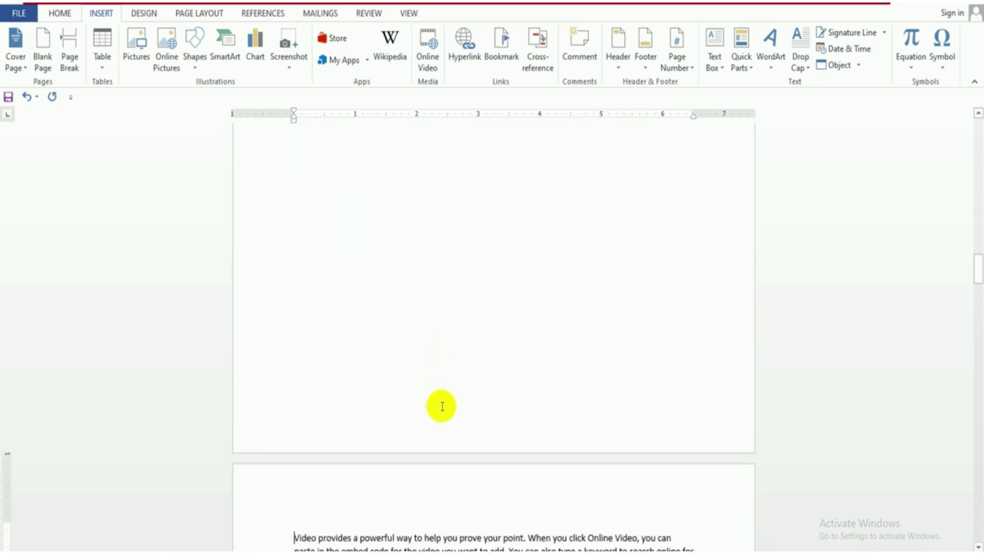
pyautogui.scroll(-6, 442, 406)
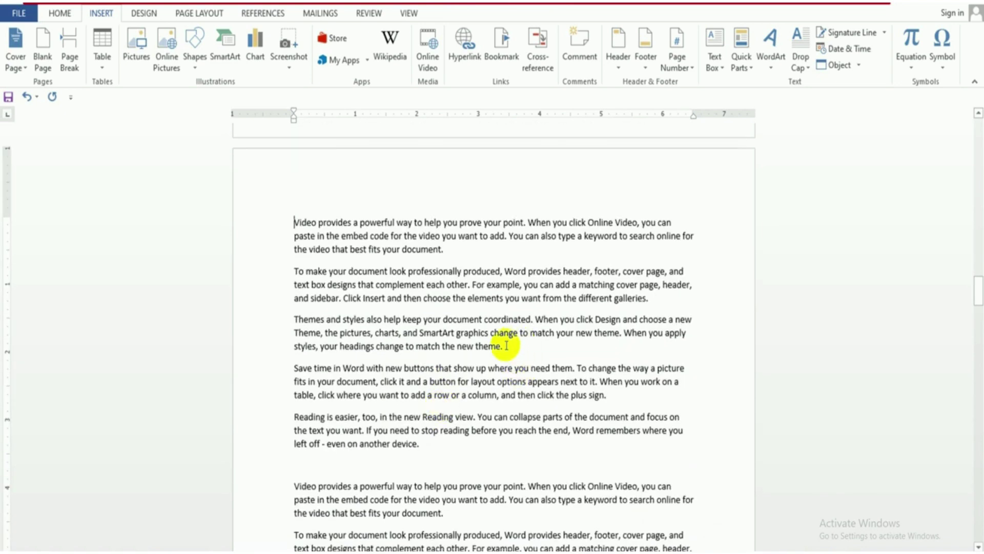
# Insert another page break at the end of the "Themes and styles" paragraph and check the pages around it.
pyautogui.click(513, 347)
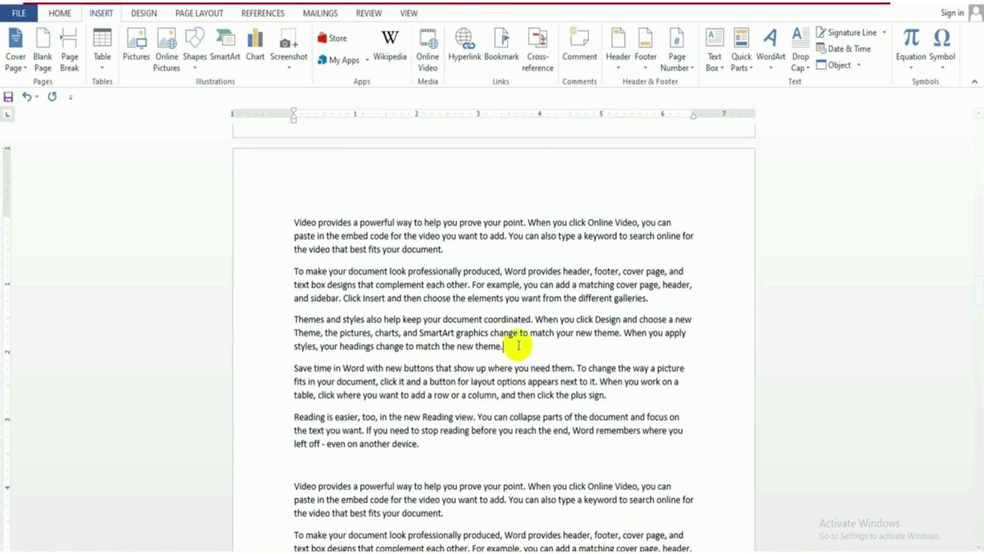
pyautogui.hotkey('ctrl', 'Return')
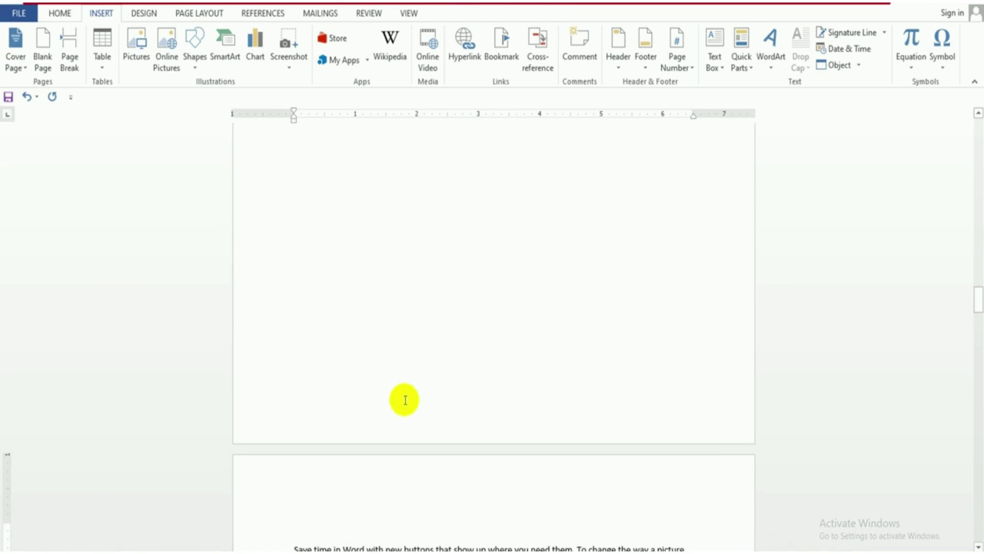
pyautogui.scroll(2, 404, 400)
pyautogui.scroll(1, 405, 399)
pyautogui.scroll(-1, 405, 400)
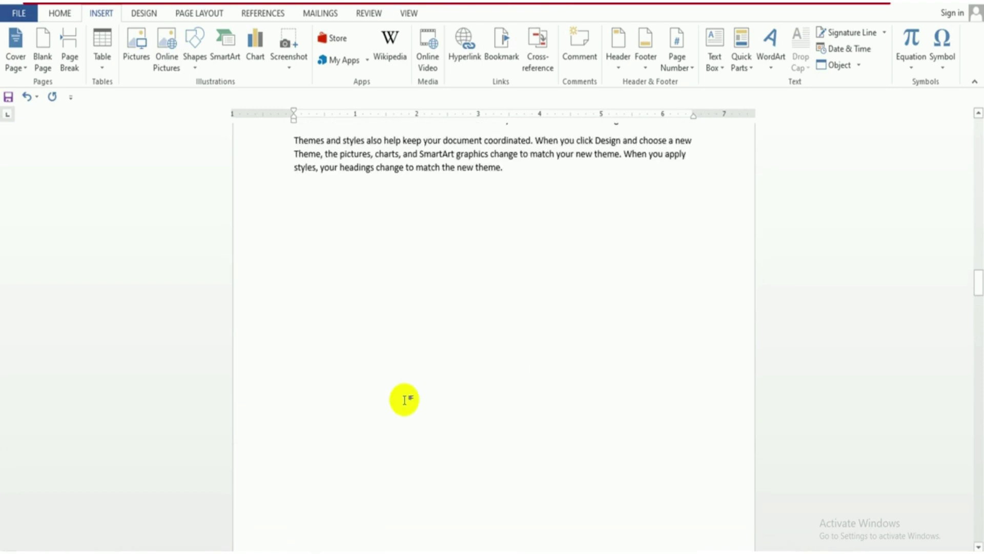
pyautogui.scroll(-2, 405, 400)
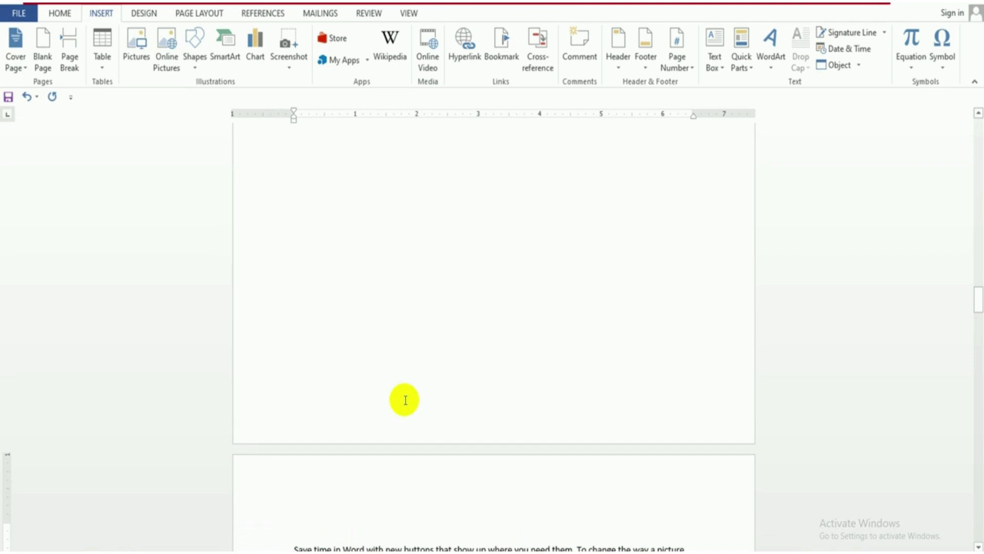
pyautogui.scroll(3, 404, 400)
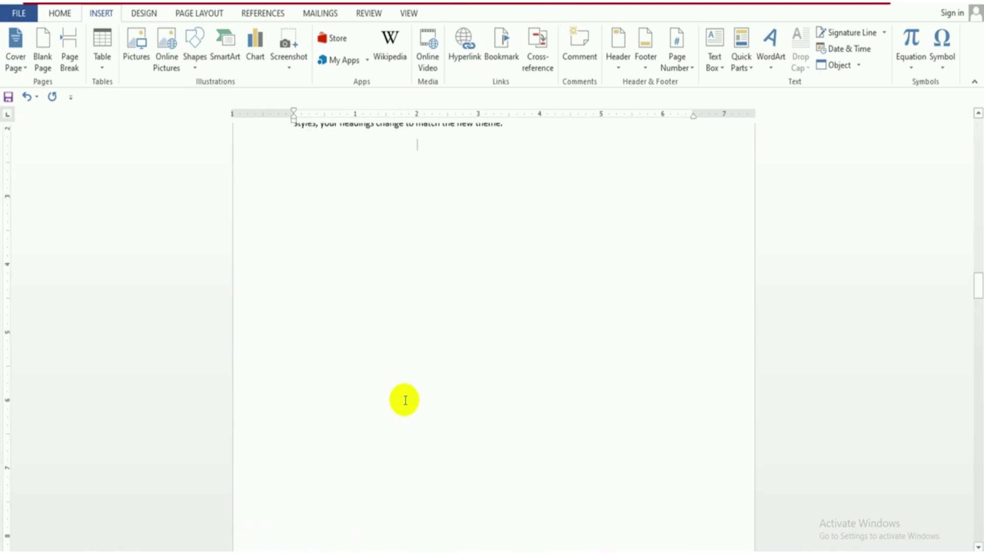
# Remove the page break that follows the "Themes and styles" paragraph.
pyautogui.press('BackSpace')
pyautogui.press('BackSpace')
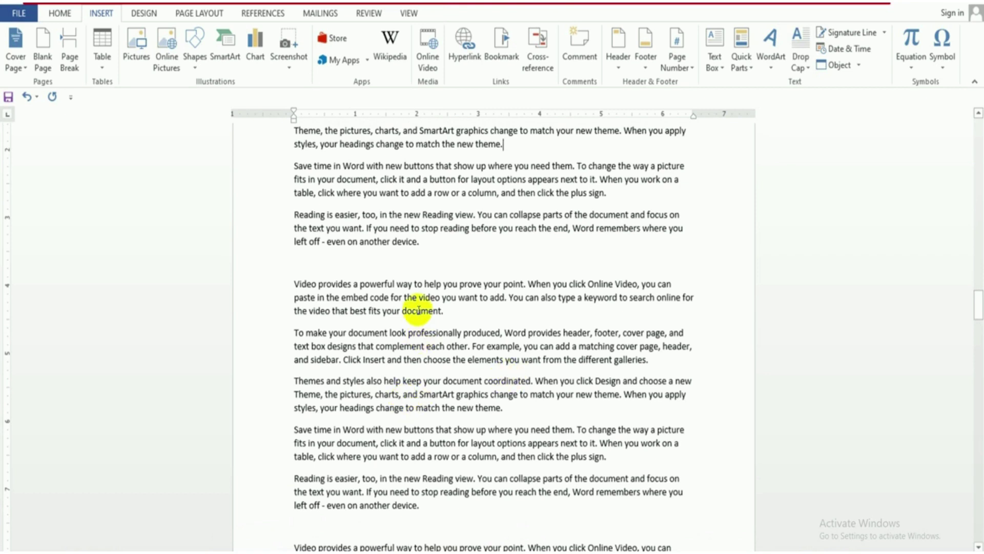
pyautogui.scroll(1, 405, 277)
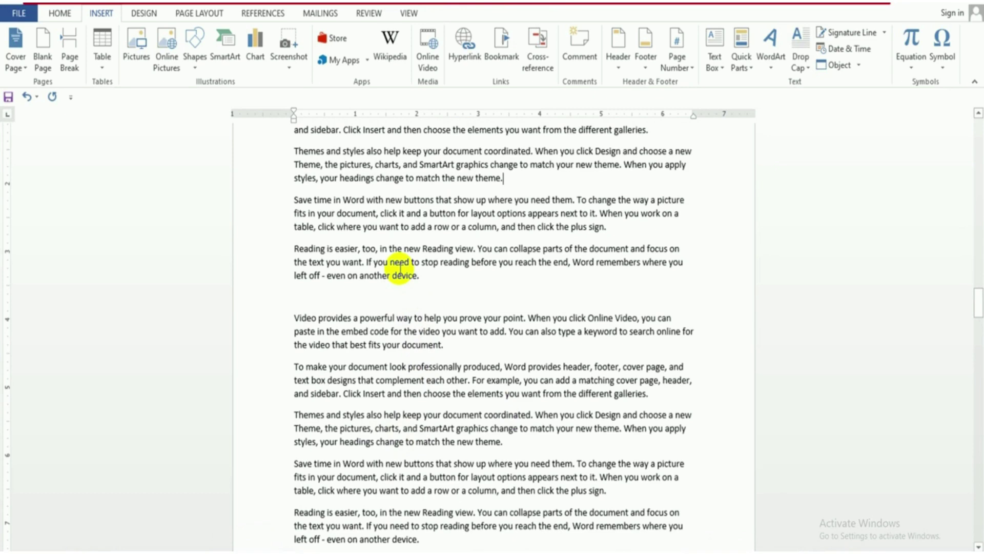
# Delete the document's entire contents to leave an empty page.
pyautogui.keyDown('ctrl'); pyautogui.scroll(3, 400, 267); pyautogui.keyUp('ctrl')
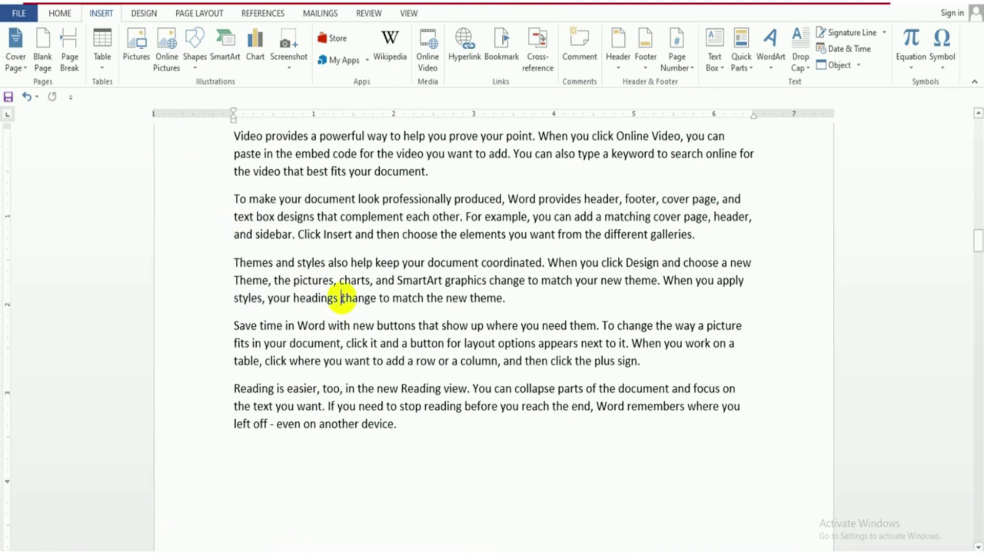
pyautogui.tripleClick(149, 298)
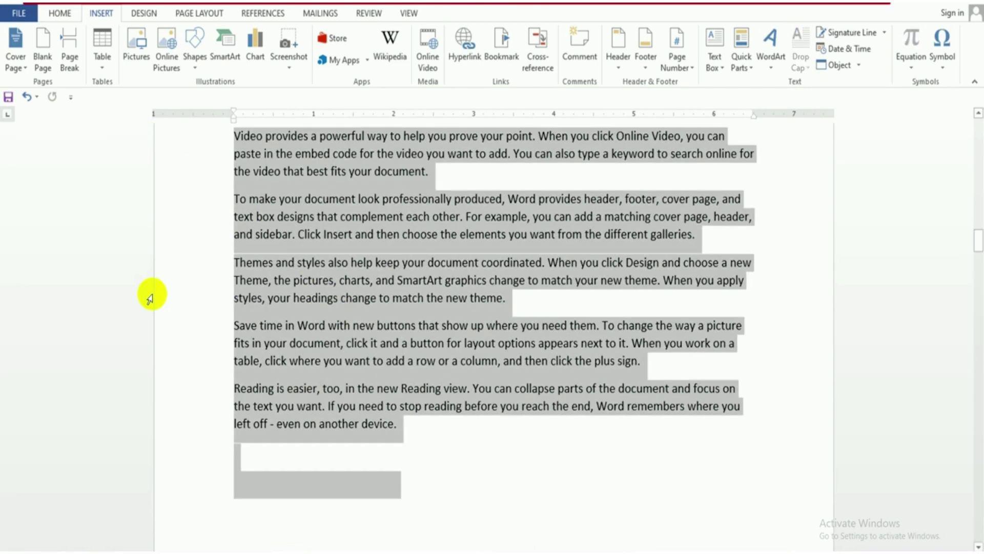
pyautogui.press('Delete')
pyautogui.scroll(2, 179, 267)
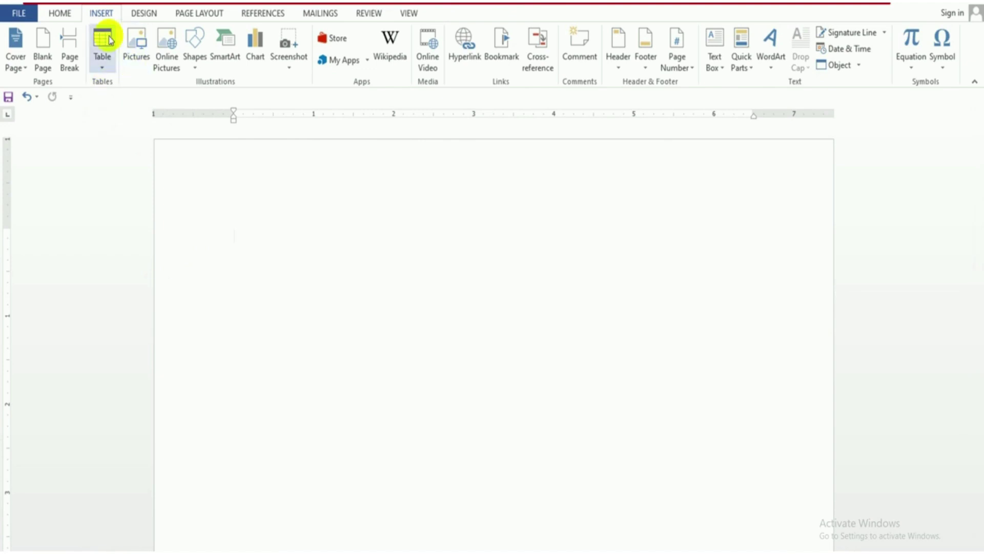
# Insert a table with 5 columns and 7 rows into the empty page.
pyautogui.click(104, 71)
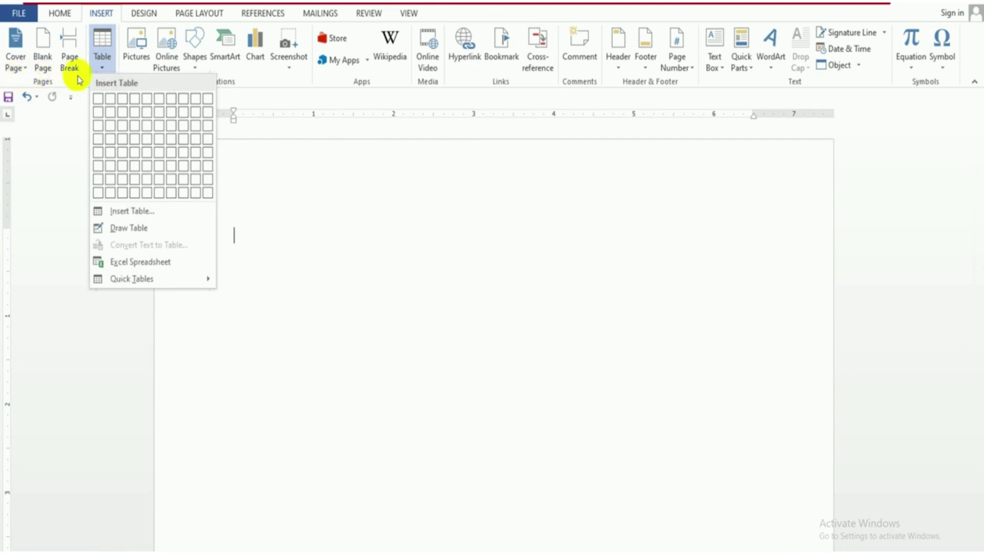
pyautogui.click(104, 66)
pyautogui.click(104, 67)
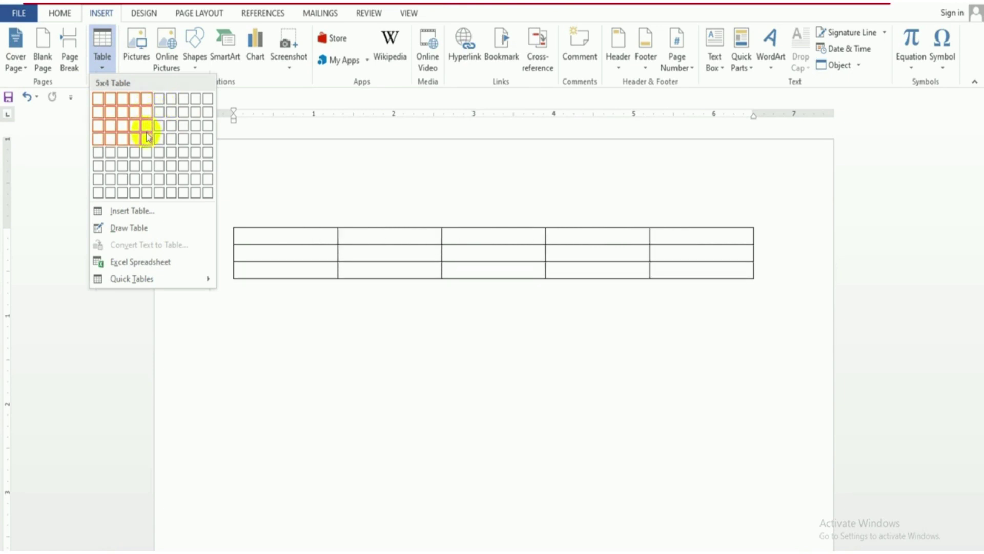
pyautogui.click(149, 183)
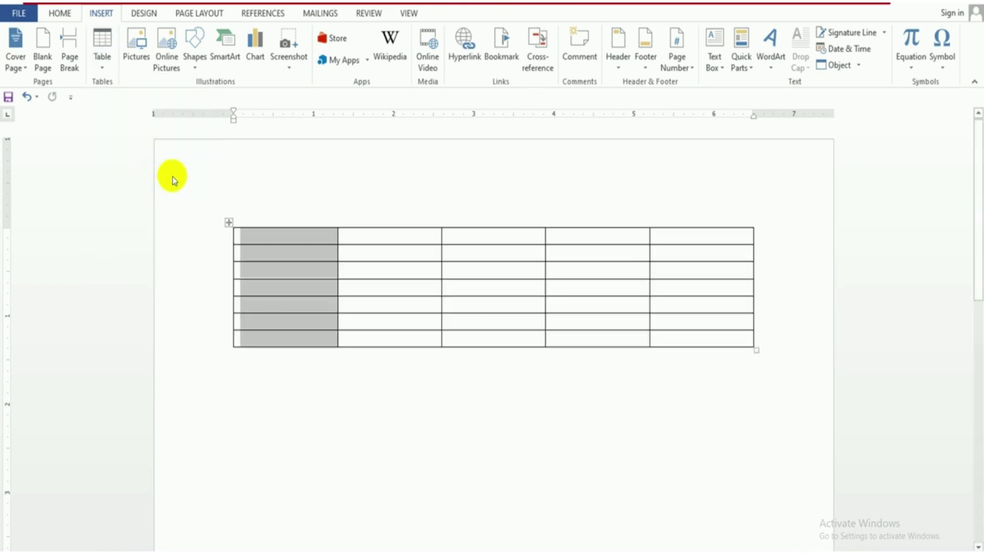
pyautogui.click(374, 242)
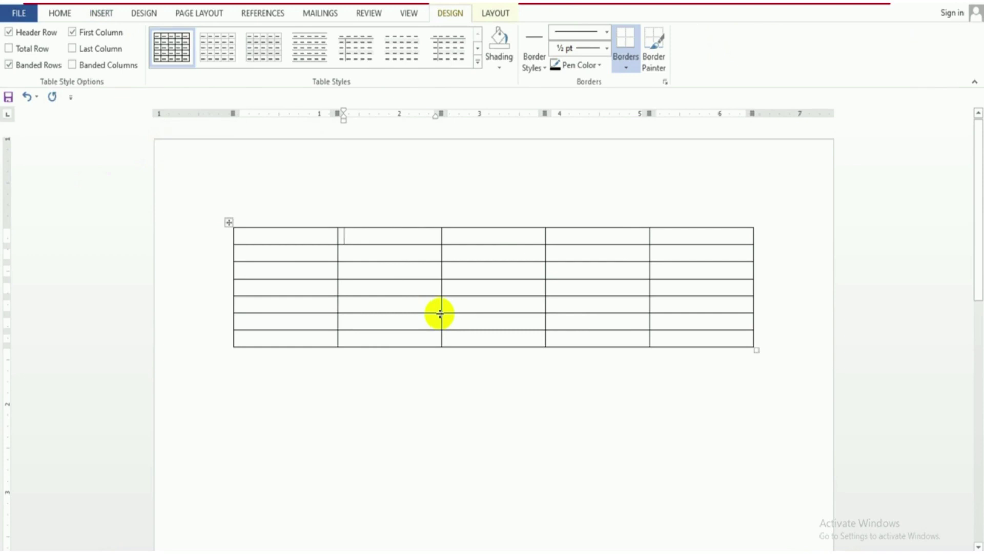
# Insert a second table below the first one by entering its size as 7 columns and 5 rows.
pyautogui.scroll(-1, 440, 313)
pyautogui.click(378, 356)
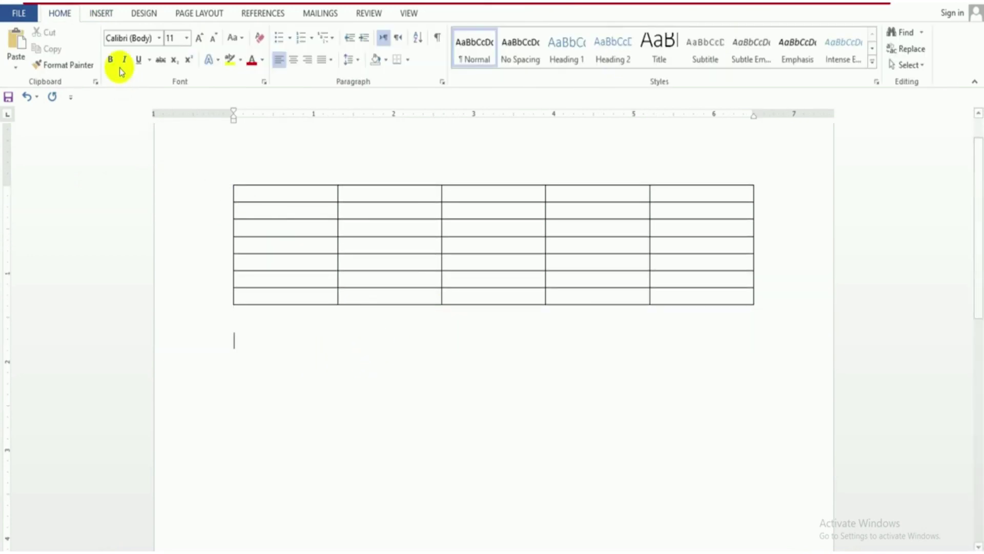
pyautogui.click(100, 14)
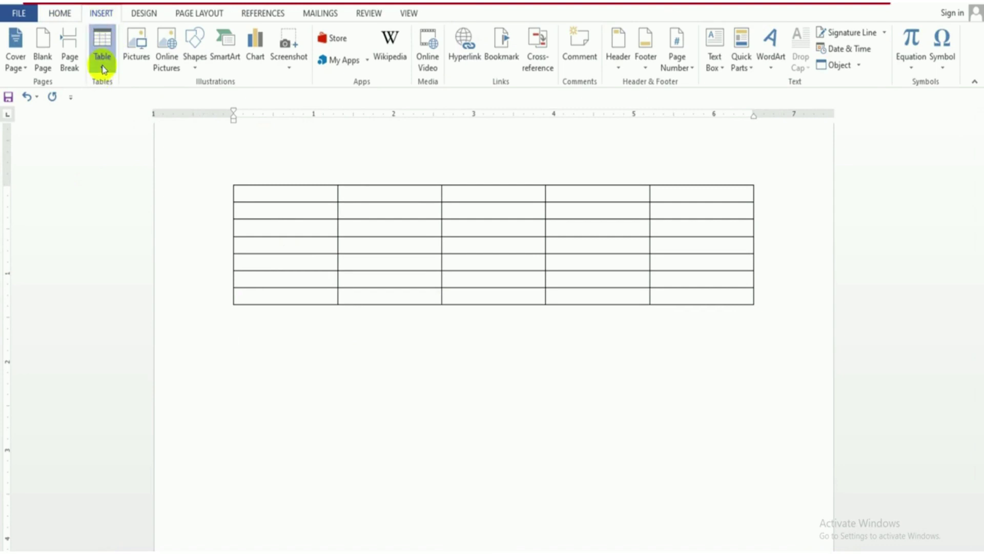
pyautogui.click(104, 68)
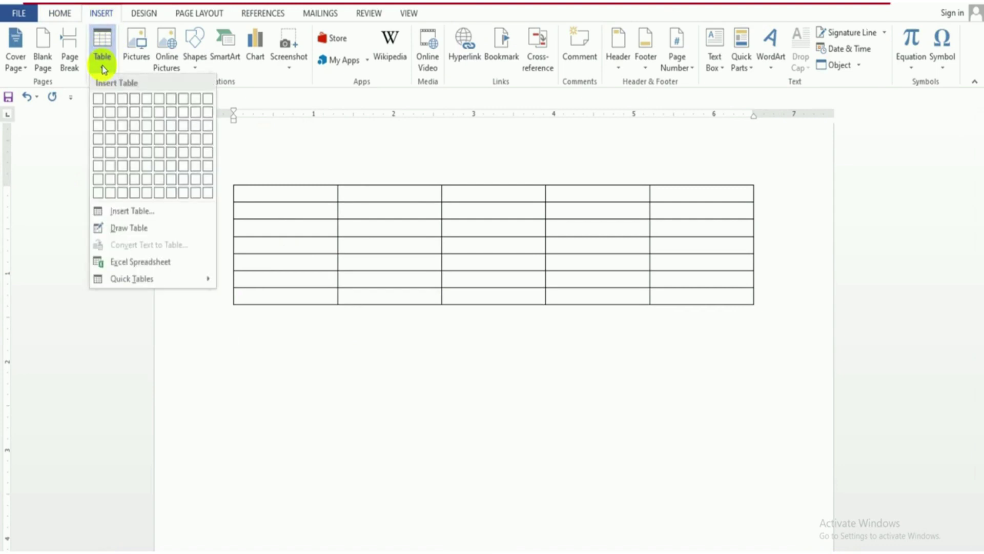
pyautogui.click(147, 214)
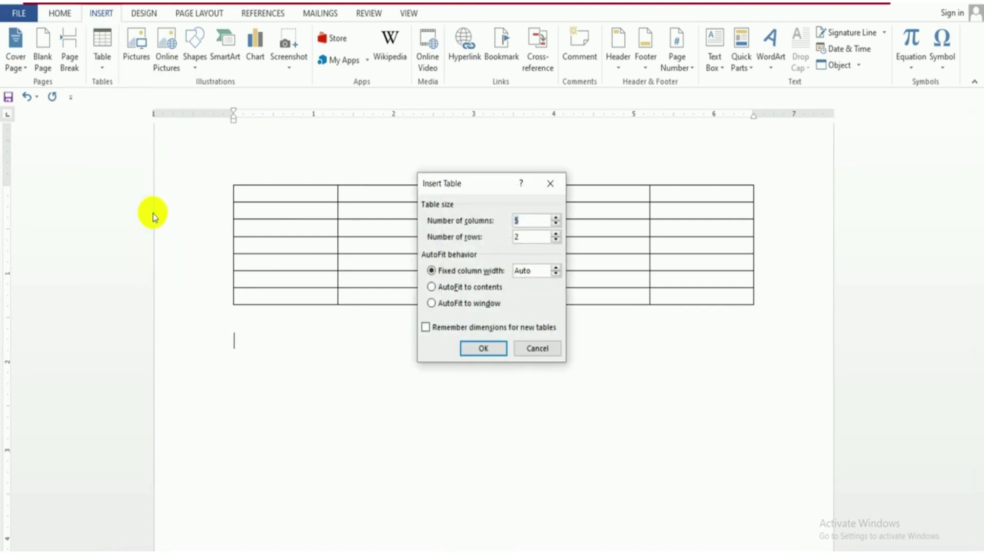
pyautogui.doubleClick(517, 236)
pyautogui.write('6')
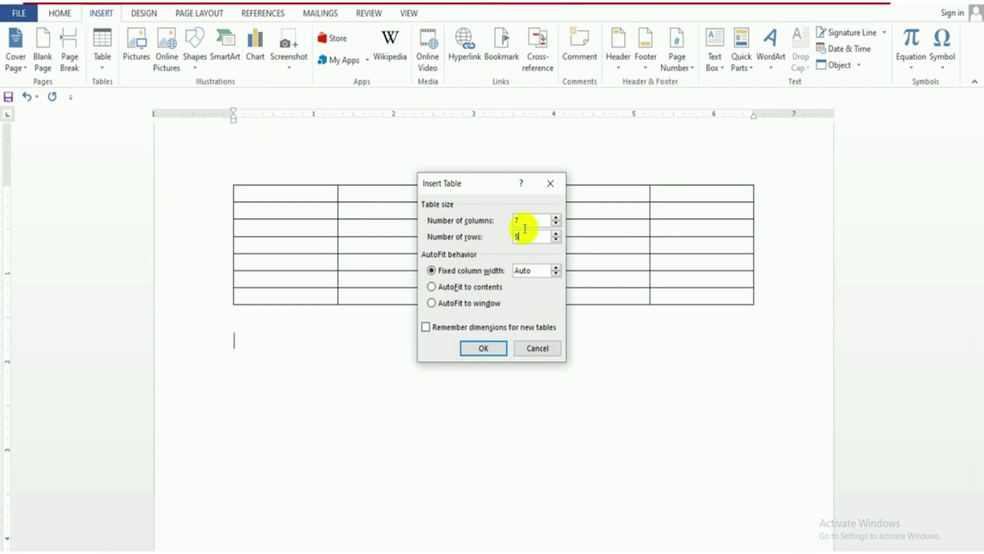
pyautogui.click(485, 347)
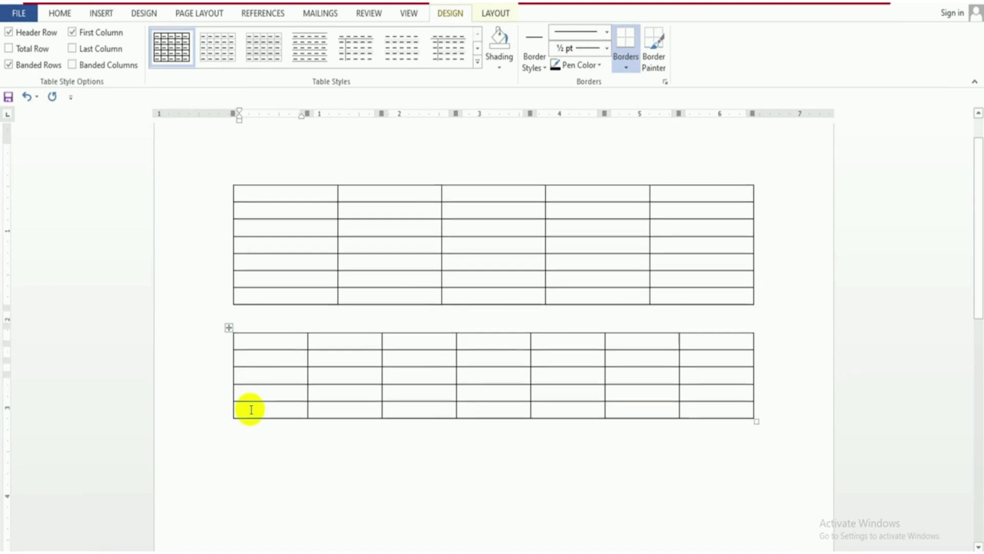
# Draw a table outline across the text width below the second table, about 6.47" wide and 1.16" high.
pyautogui.scroll(-2, 253, 413)
pyautogui.click(280, 415)
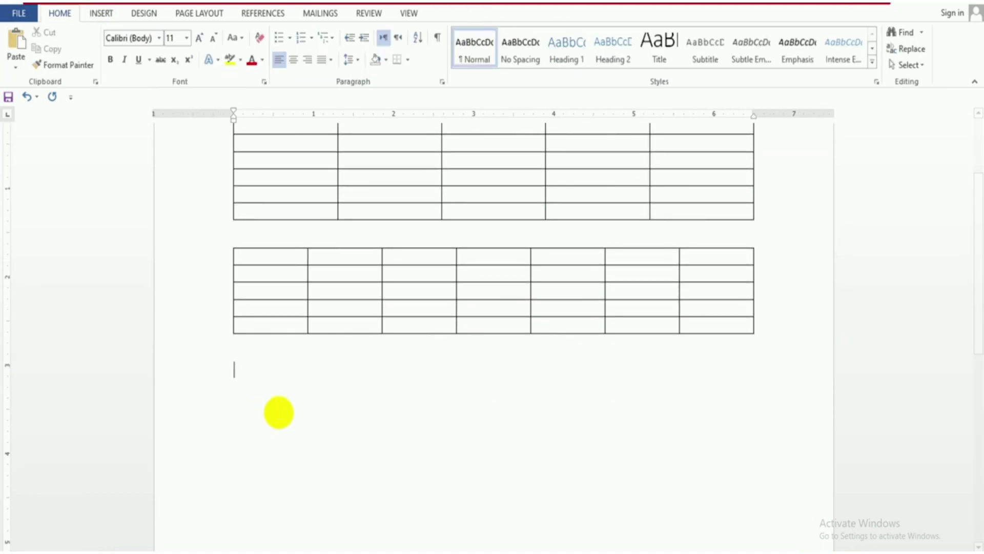
pyautogui.click(103, 14)
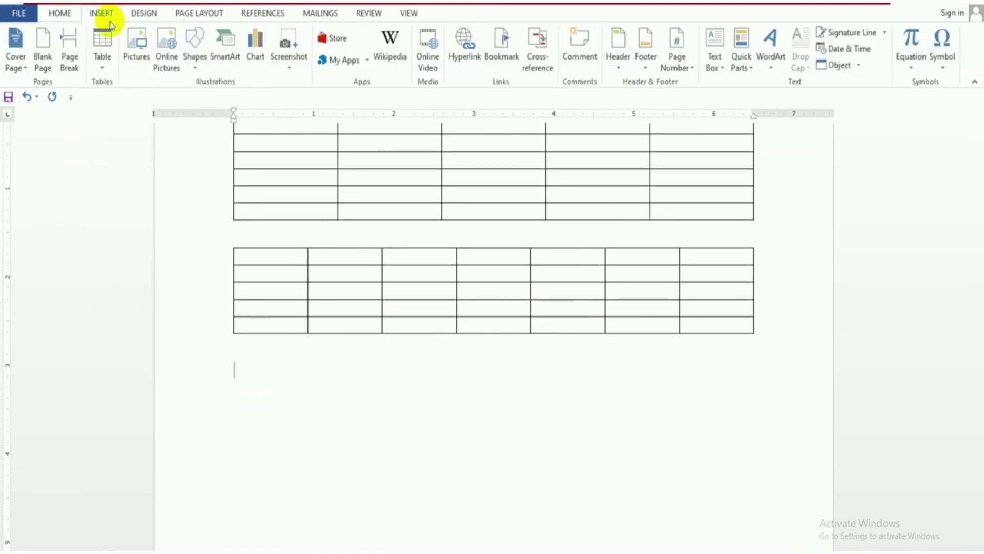
pyautogui.click(107, 69)
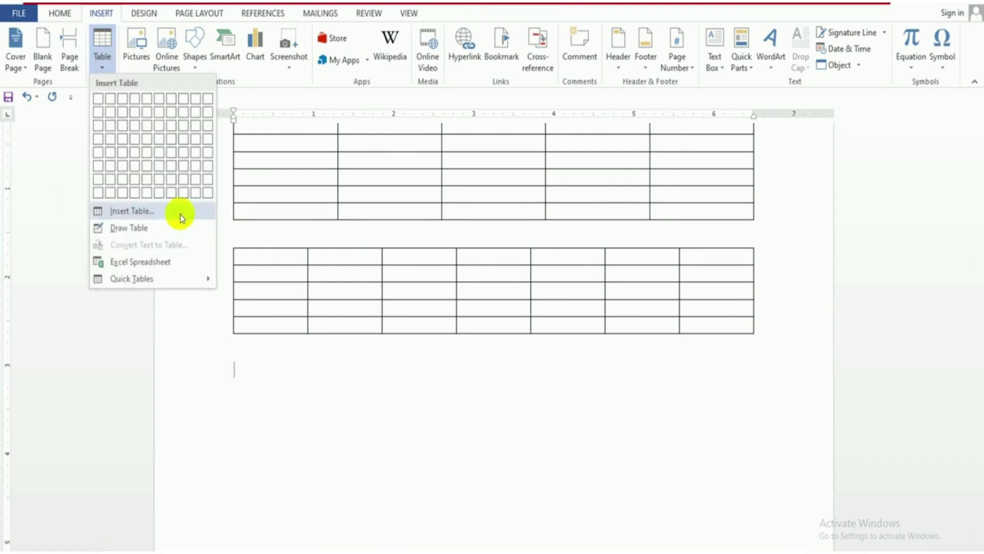
pyautogui.click(155, 227)
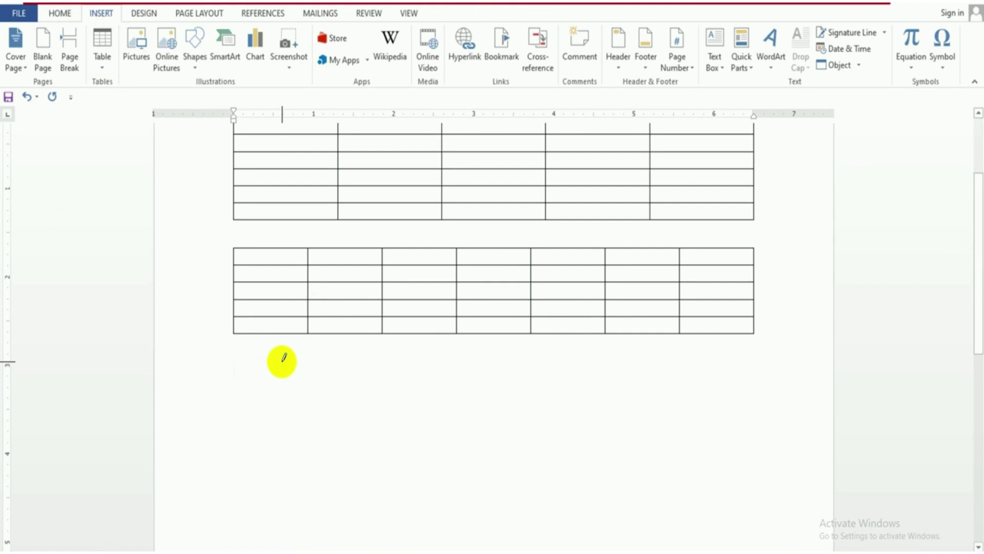
pyautogui.scroll(-1, 281, 365)
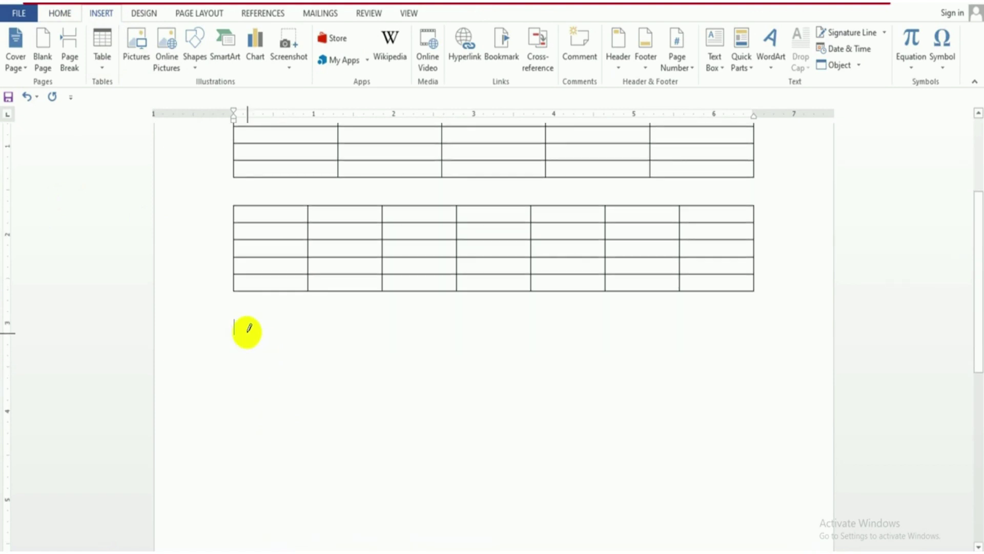
pyautogui.moveTo(236, 324); pyautogui.dragTo(510, 419)
pyautogui.moveTo(675, 424); pyautogui.dragTo(755, 426)
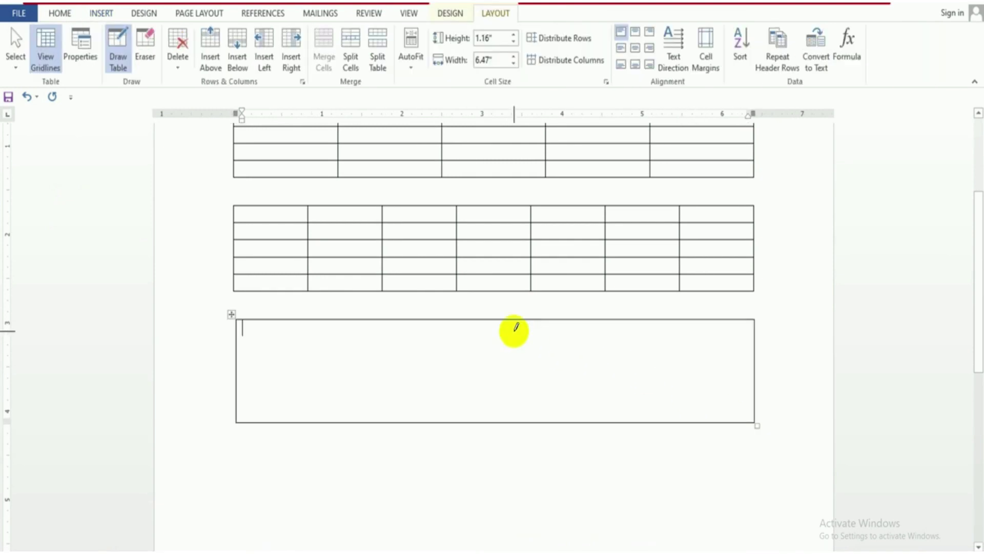
# Divide the right half of the drawn table with three vertical lines, a horizontal line at mid-height and another below it in the last two columns.
pyautogui.moveTo(515, 320)
pyautogui.mouseDown()
pyautogui.moveTo(523, 392)
pyautogui.moveTo(515, 422)
pyautogui.mouseUp()
pyautogui.moveTo(592, 323); pyautogui.dragTo(591, 420)
pyautogui.moveTo(515, 374); pyautogui.dragTo(728, 372)
pyautogui.moveTo(678, 321); pyautogui.dragTo(679, 419)
pyautogui.scroll(-1, 687, 405)
pyautogui.moveTo(728, 384)
pyautogui.mouseDown()
pyautogui.moveTo(727, 356)
pyautogui.moveTo(739, 384)
pyautogui.mouseUp()
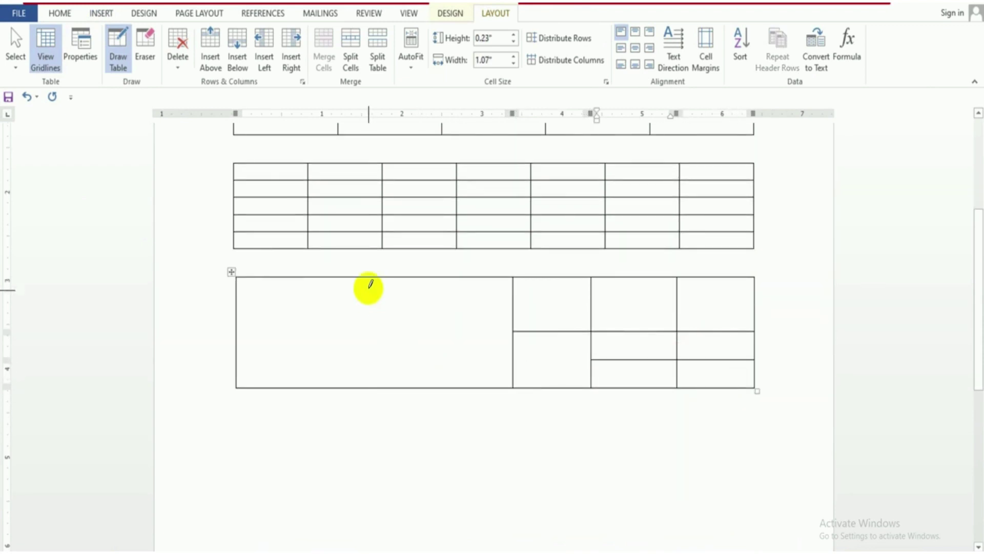
# Draw a vertical line through the middle of the large left cell and horizontal lines splitting its right part into six rows.
pyautogui.moveTo(369, 286); pyautogui.dragTo(367, 383)
pyautogui.moveTo(378, 328); pyautogui.dragTo(485, 326)
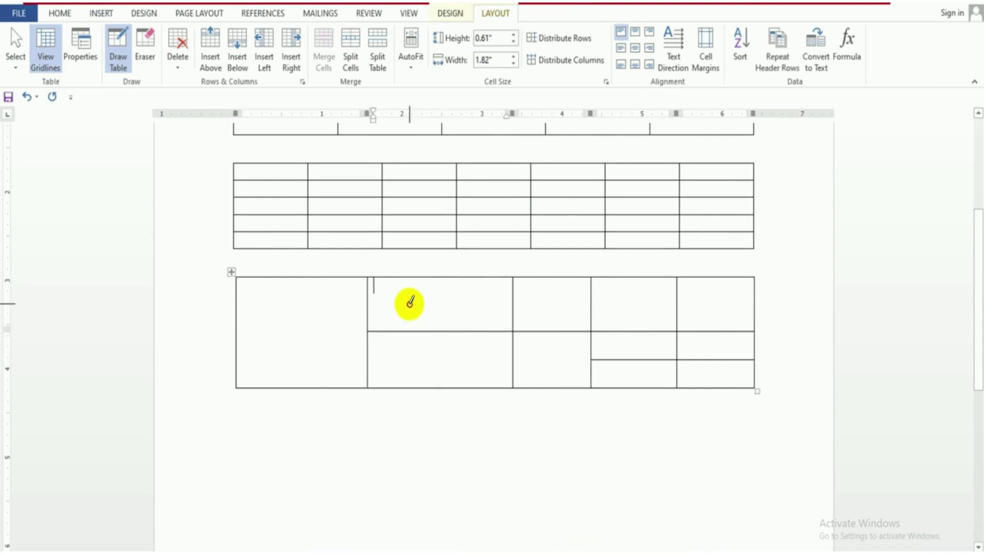
pyautogui.moveTo(409, 303); pyautogui.dragTo(494, 301)
pyautogui.moveTo(388, 354); pyautogui.dragTo(498, 353)
pyautogui.moveTo(370, 381); pyautogui.dragTo(490, 383)
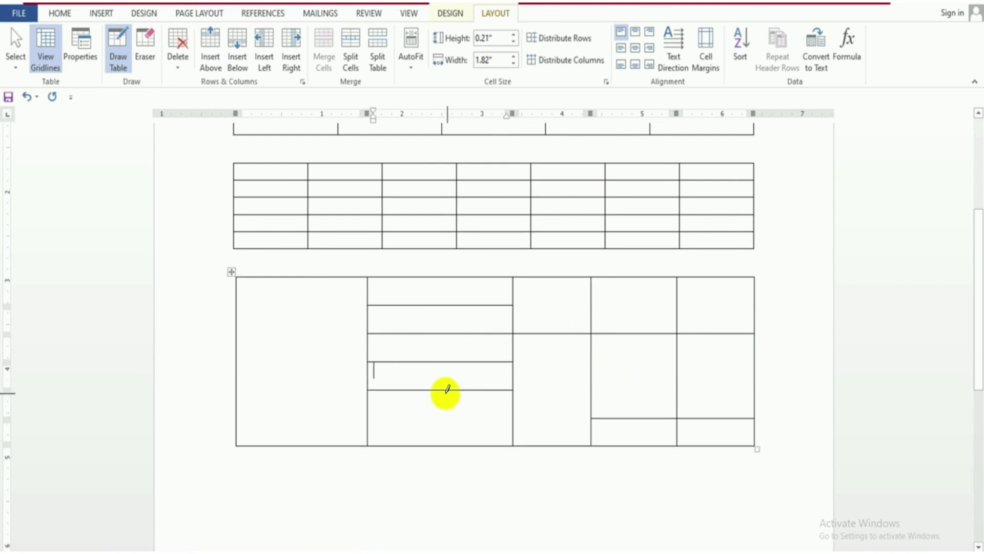
pyautogui.moveTo(403, 417); pyautogui.dragTo(499, 421)
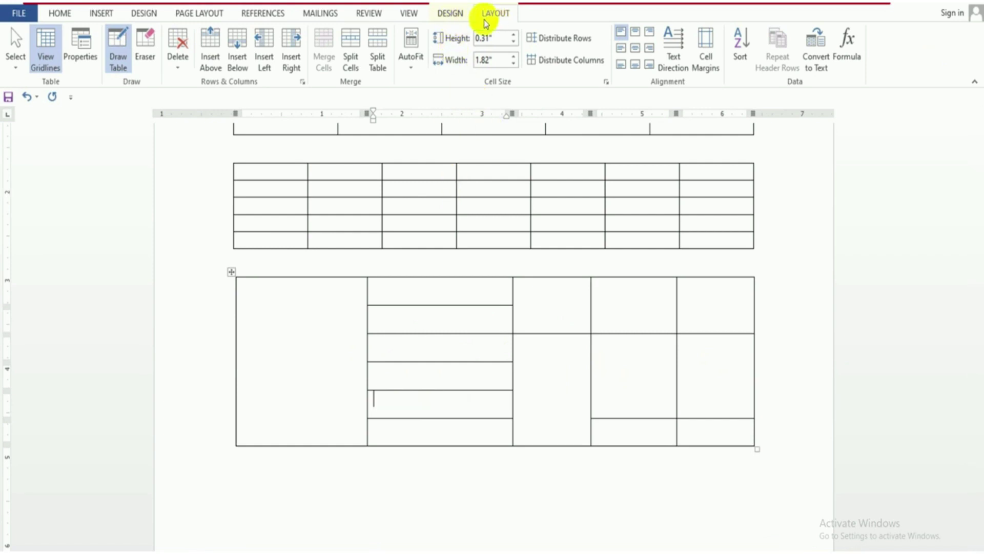
pyautogui.click(458, 17)
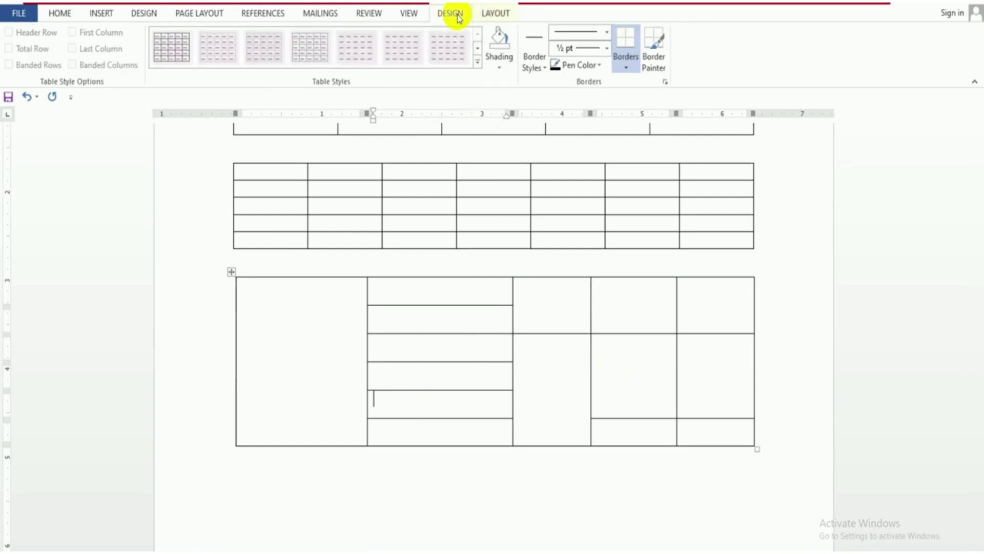
pyautogui.click(489, 15)
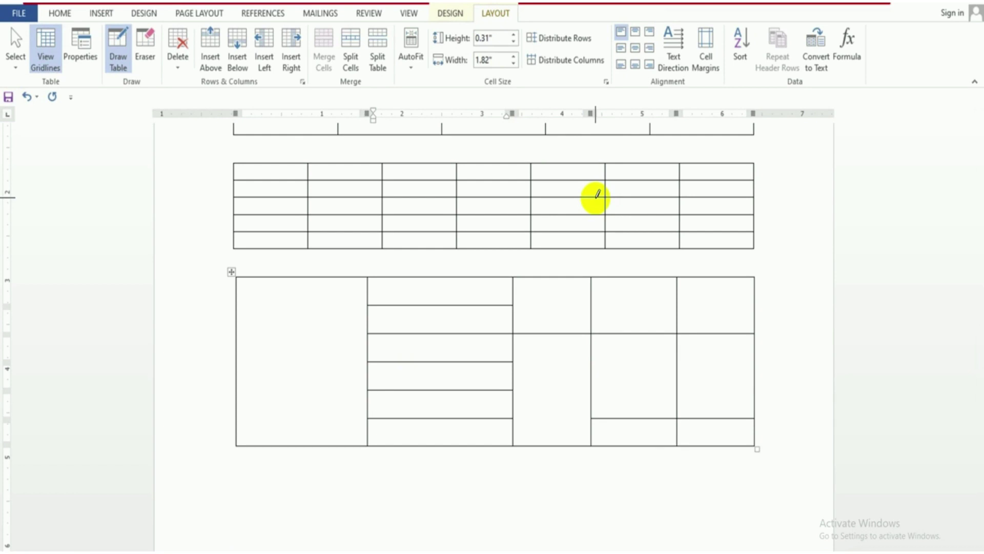
pyautogui.press('Escape')
# Delete the seven-column table and the hand-drawn table below it, keeping the first table.
pyautogui.scroll(3, 363, 406)
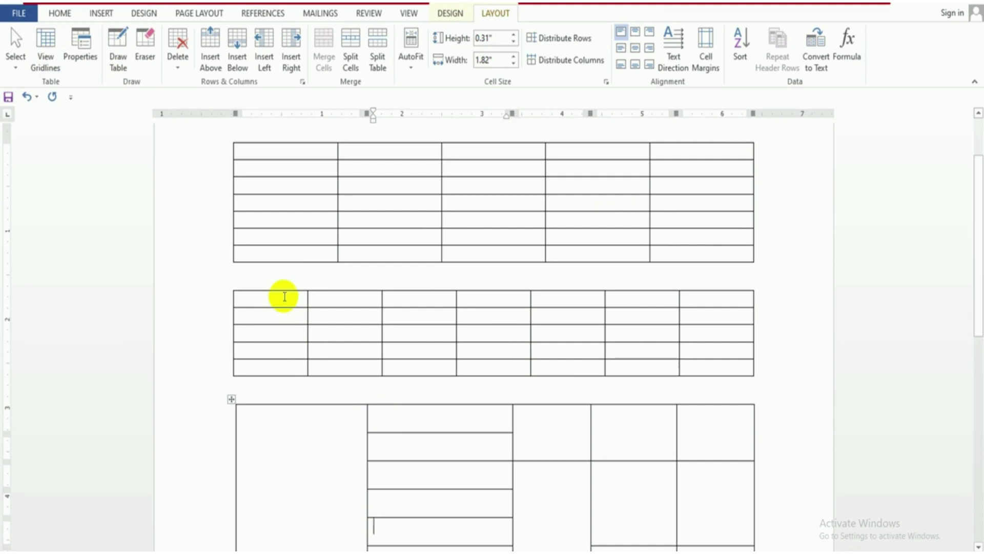
pyautogui.scroll(-1, 276, 287)
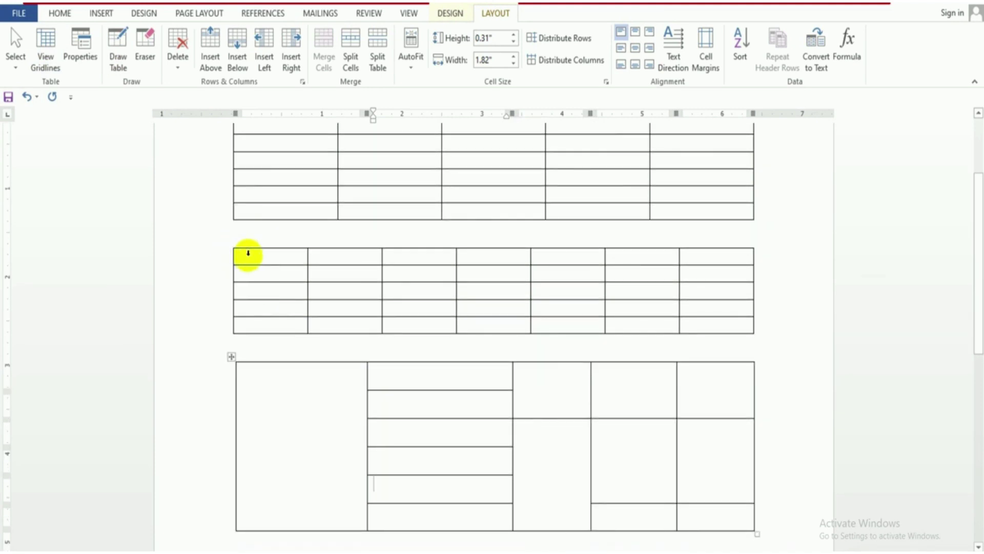
pyautogui.moveTo(250, 254); pyautogui.dragTo(272, 492)
pyautogui.press('Delete')
# Enter "Rew" in the second column of the remaining table's sixth row.
pyautogui.scroll(3, 277, 477)
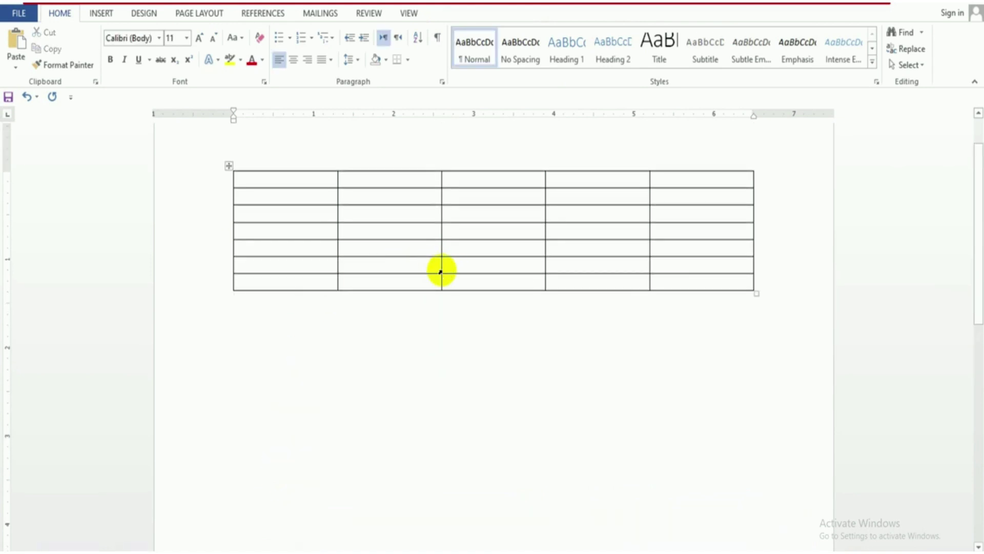
pyautogui.click(359, 266)
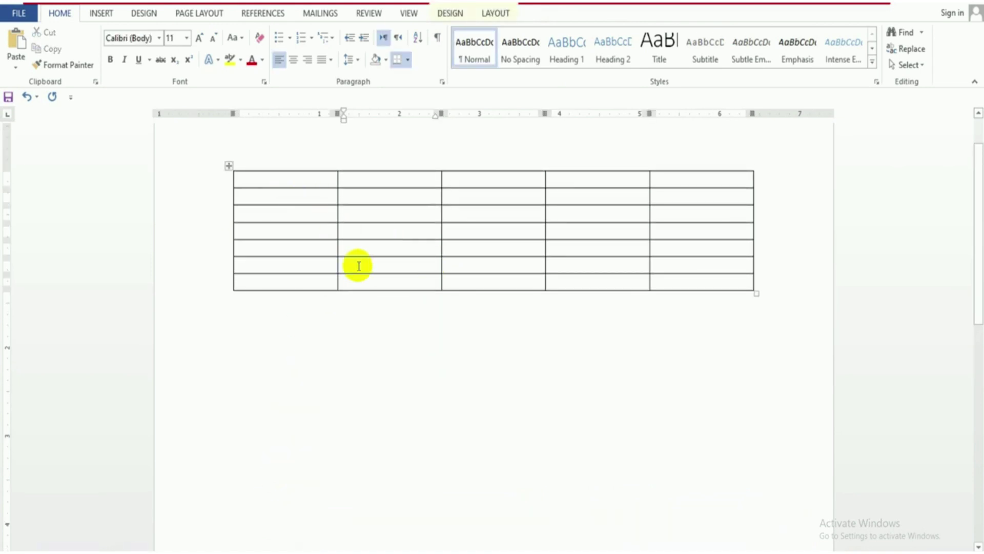
pyautogui.write('rew')
pyautogui.press('Tab')
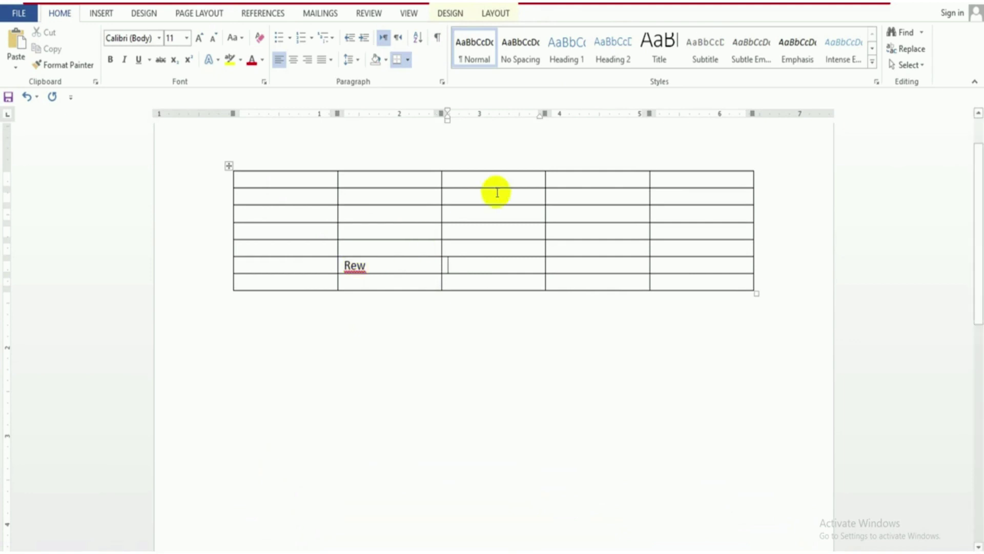
# Move the cursor sideways, up and down through the neighbouring cells, starting from the third column of the fourth row.
pyautogui.click(484, 231)
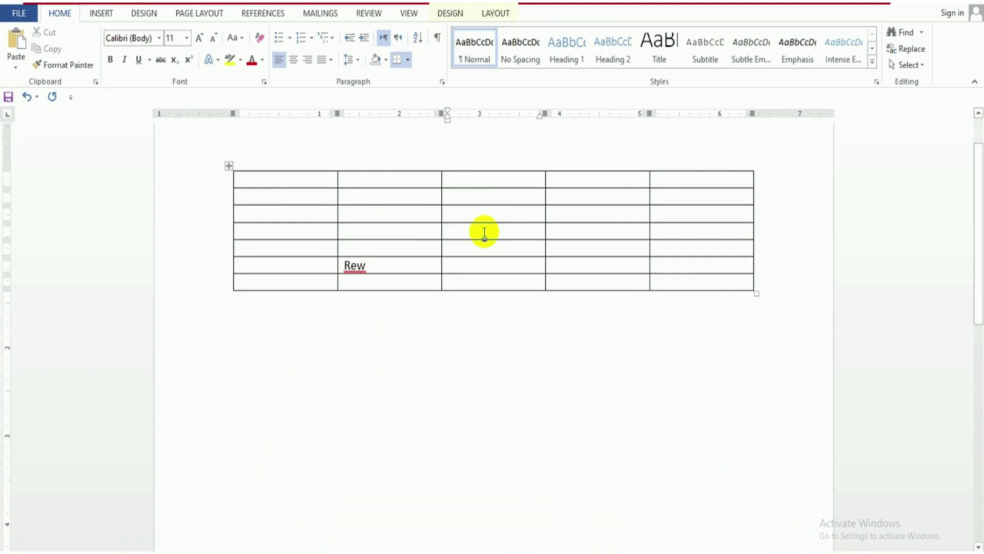
pyautogui.press('Left')
pyautogui.press('Left')
pyautogui.press('Right')
pyautogui.press('Right')
pyautogui.press('Right')
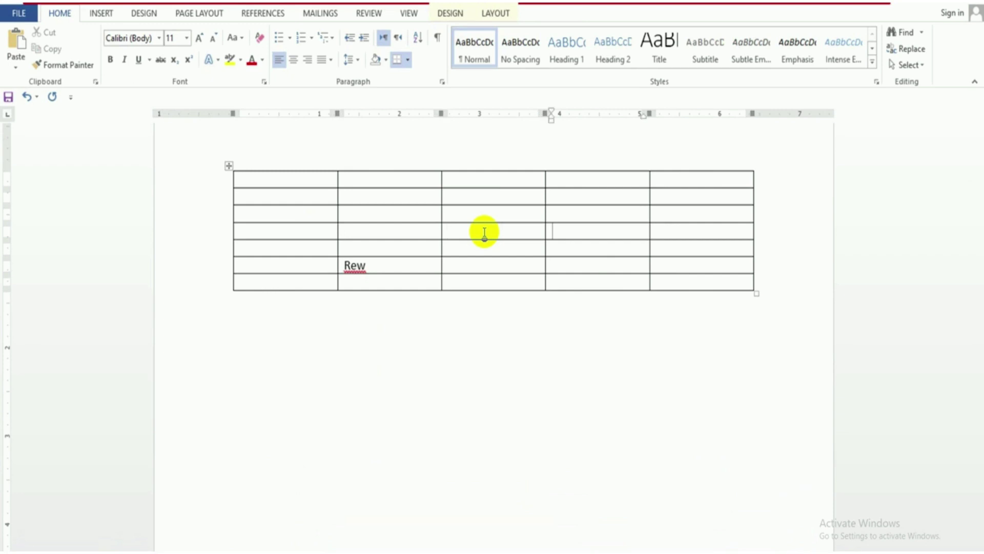
pyautogui.press('Right')
pyautogui.press('Left')
pyautogui.press('Left')
pyautogui.press('Up')
pyautogui.press('Up')
pyautogui.press('Down')
pyautogui.press('Down')
pyautogui.press('Down')
pyautogui.press('Down')
pyautogui.press('Up')
pyautogui.press('Up')
pyautogui.press('Up')
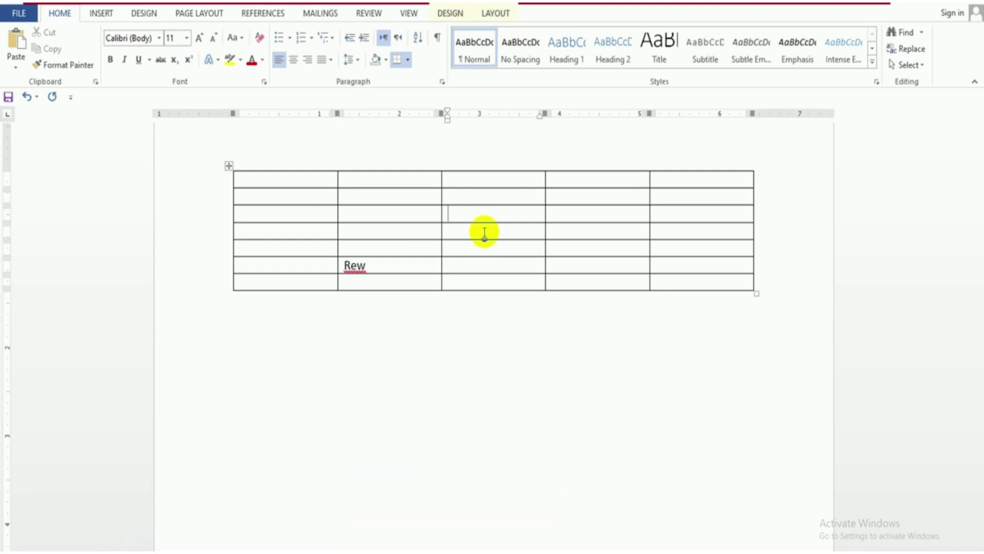
# Advance cell by cell from the third column of the sixth row to the table's last cell and enter "Dyctr" there.
pyautogui.click(463, 266)
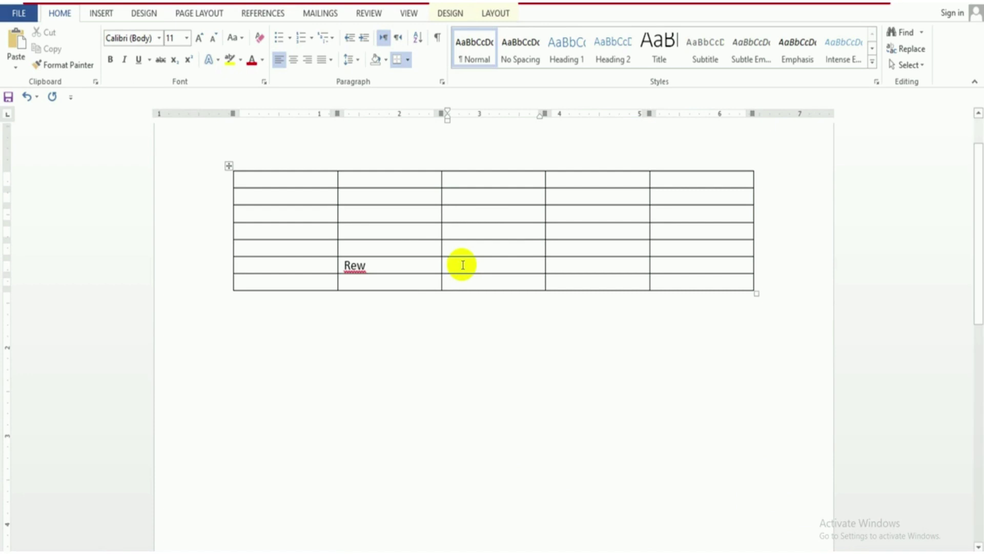
pyautogui.press('Tab')
pyautogui.press('Tab')
pyautogui.press('Tab')
pyautogui.press('Tab')
pyautogui.press('Tab')
pyautogui.press('Tab')
pyautogui.press('Tab')
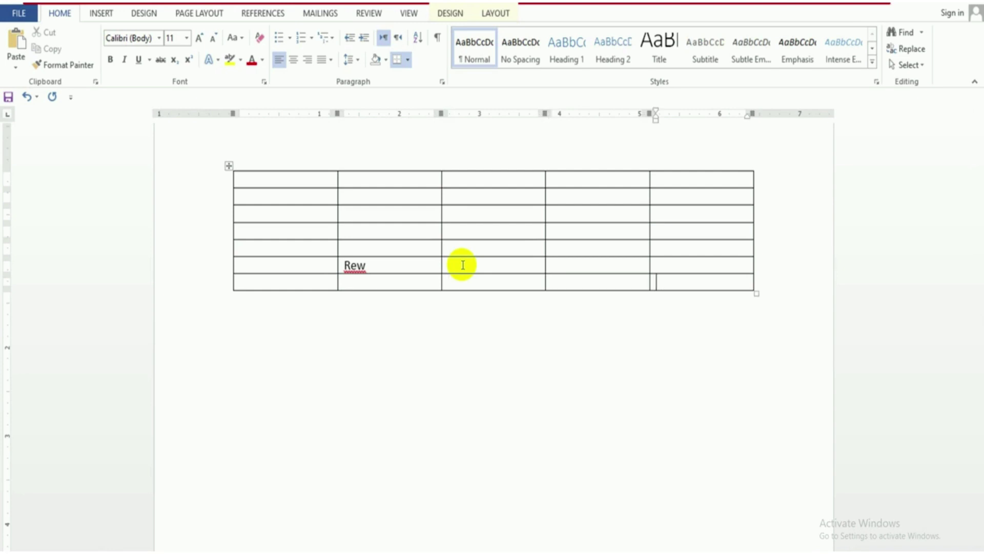
pyautogui.write('dyctr')
# Append a row filled with Yu, Tew, Erc, Esc and Scg, and add another empty row below it.
pyautogui.press('Tab')
pyautogui.write('yu')
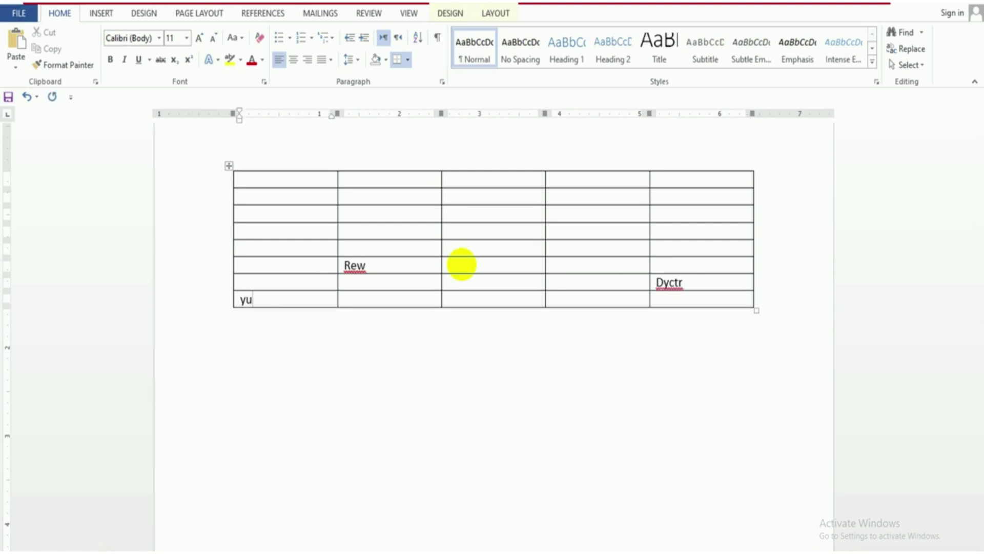
pyautogui.press('Tab')
pyautogui.write('tew')
pyautogui.press('Tab')
pyautogui.write('er')
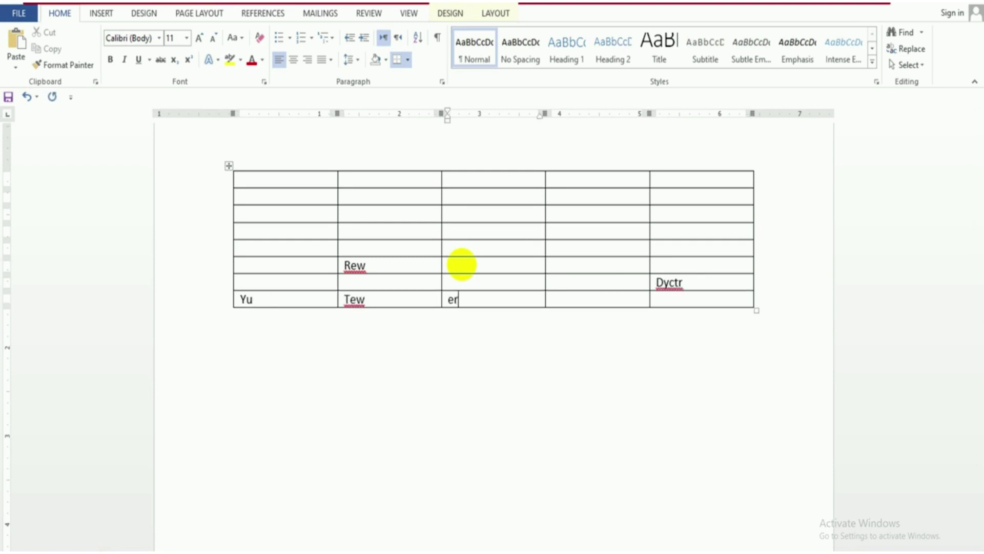
pyautogui.write('c')
pyautogui.press('Tab')
pyautogui.write('esc')
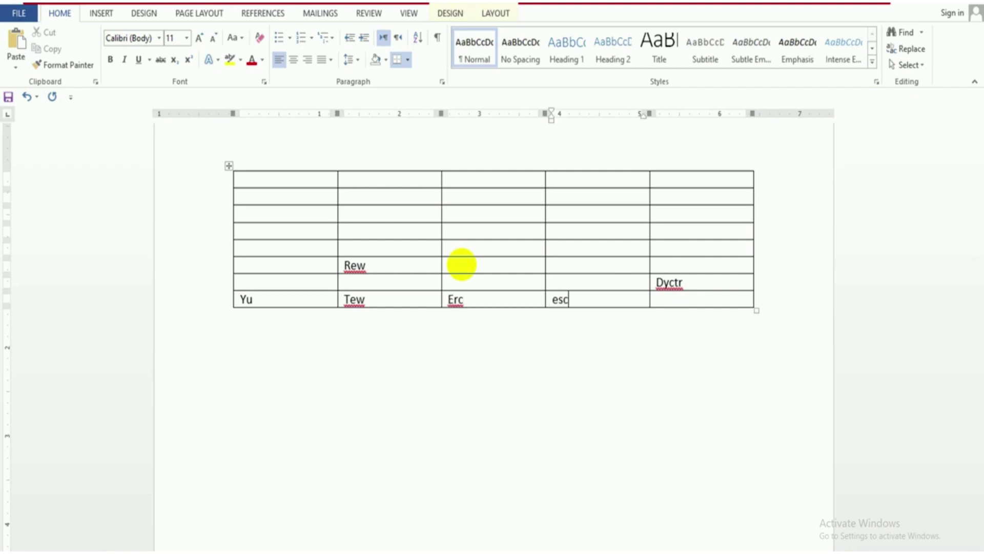
pyautogui.press('Tab')
pyautogui.write('scg')
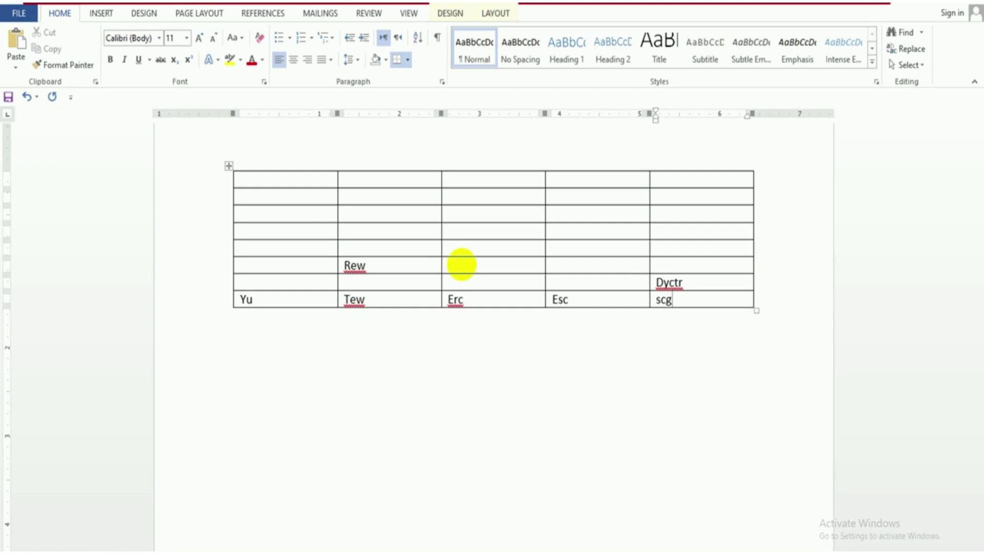
pyautogui.press('Tab')
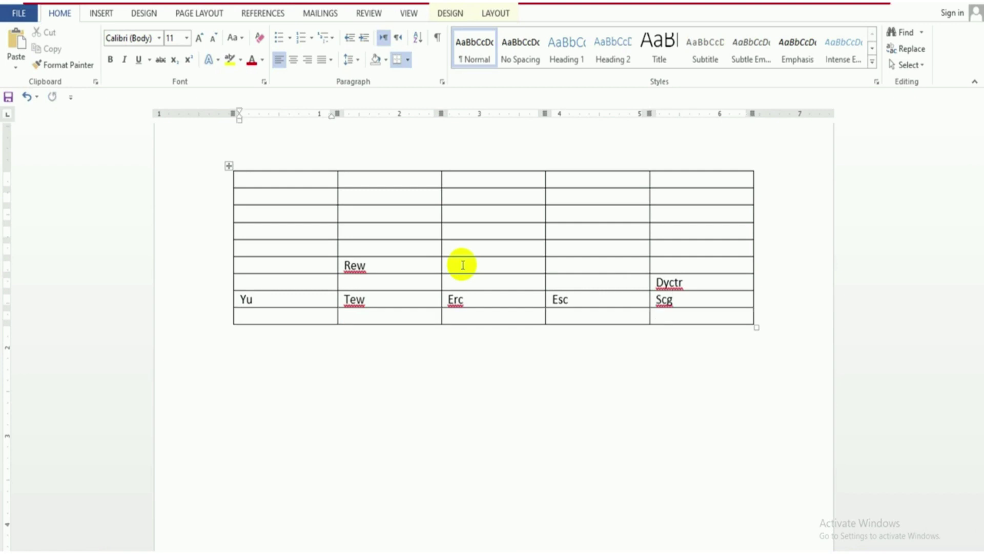